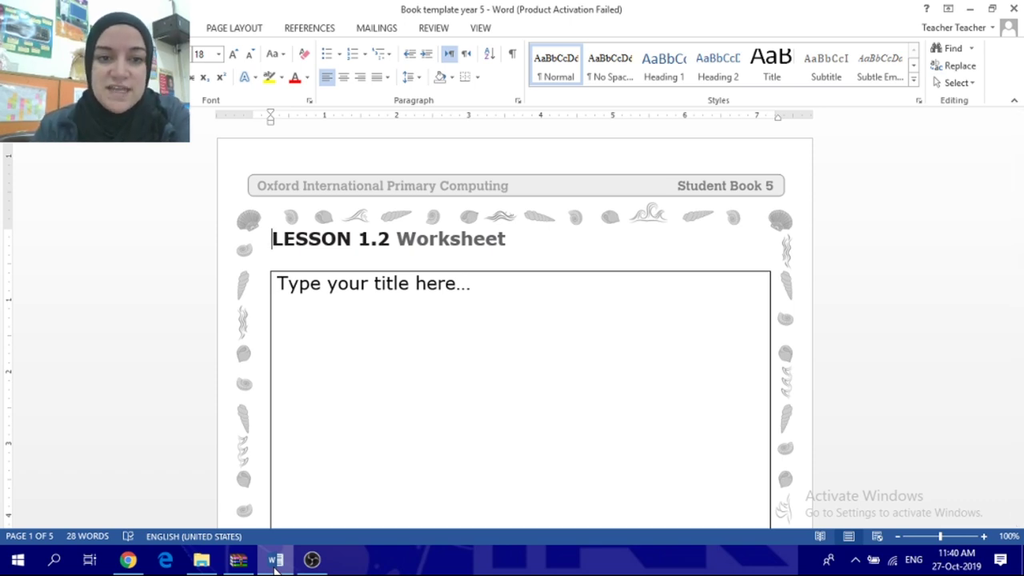
scroll(516, 329, down, 2)
scroll(515, 328, down, 3)
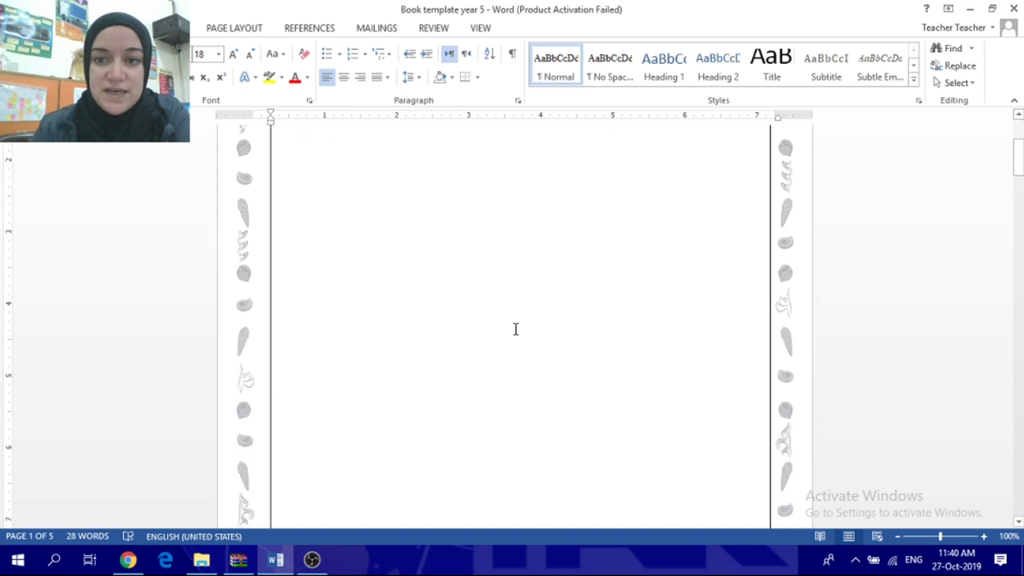
scroll(515, 329, down, 2)
scroll(515, 329, down, 1)
scroll(515, 328, down, 3)
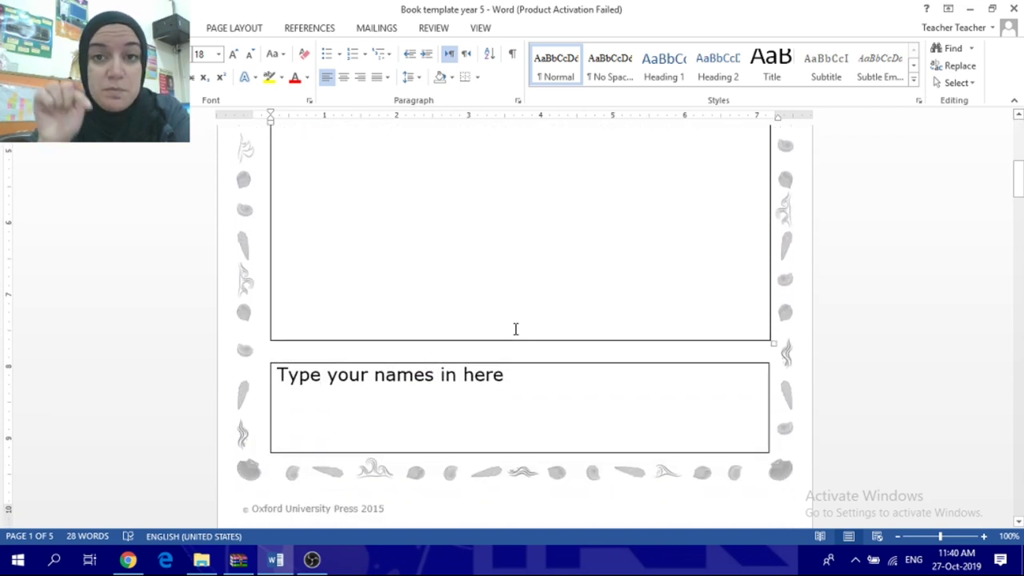
scroll(516, 329, down, 3)
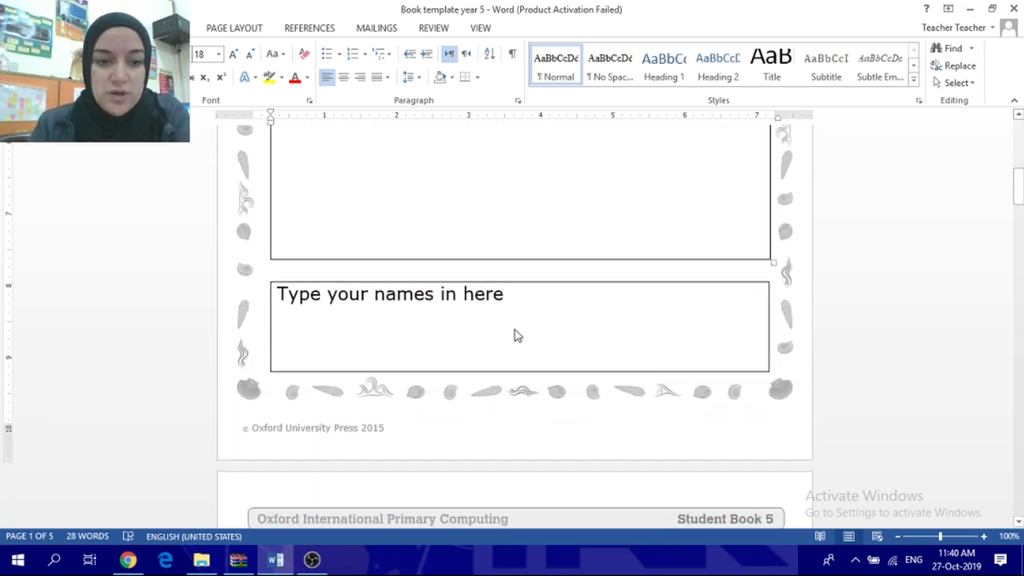
scroll(515, 329, up, 5)
scroll(515, 328, up, 5)
scroll(515, 329, up, 1)
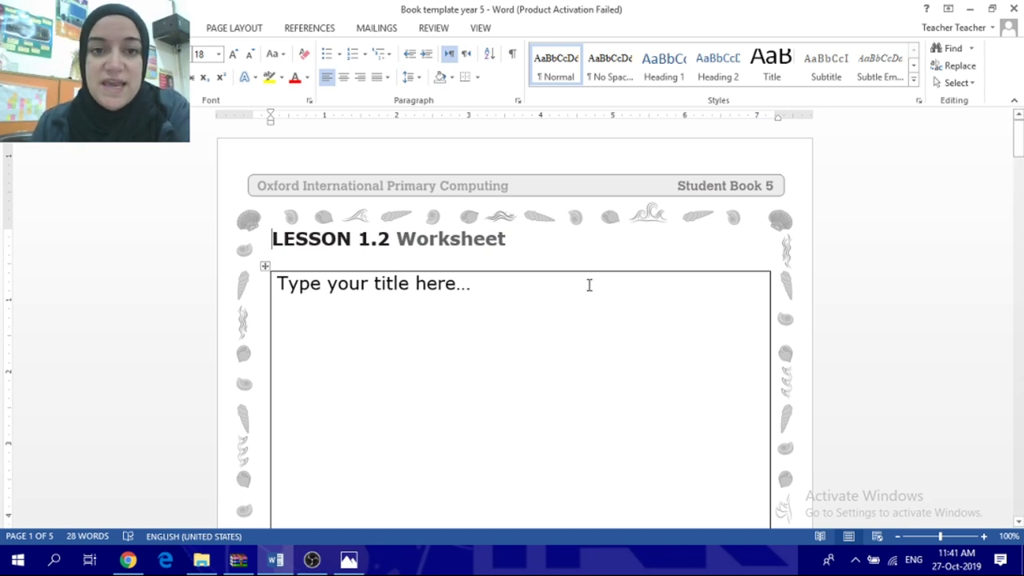
scroll(504, 320, down, 1)
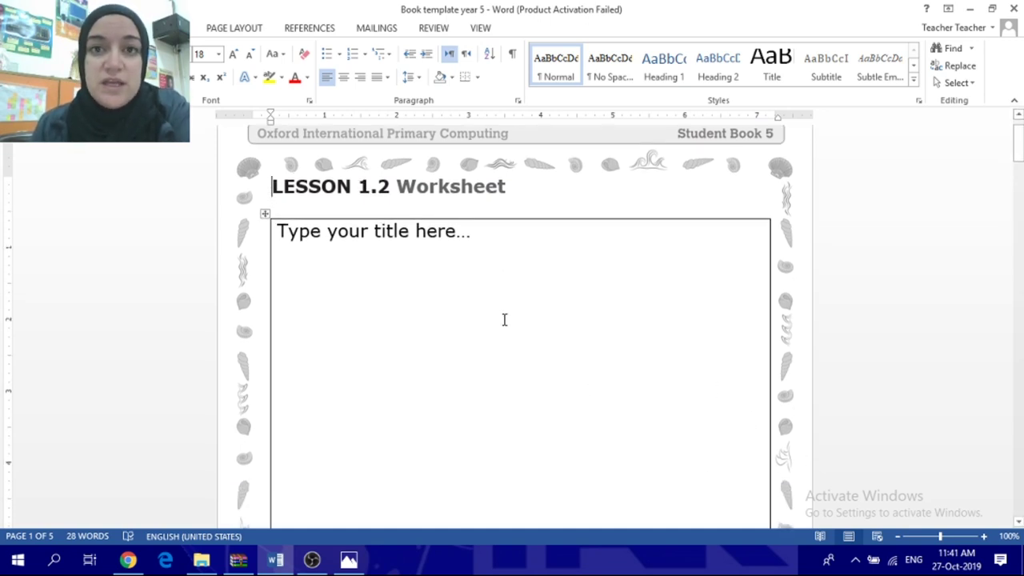
scroll(504, 320, up, 1)
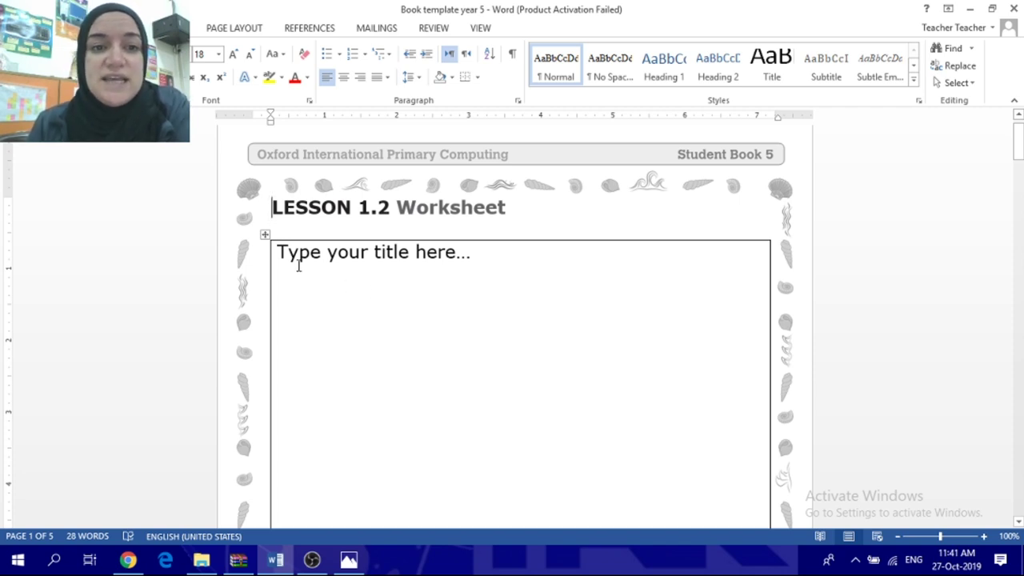
click(417, 256)
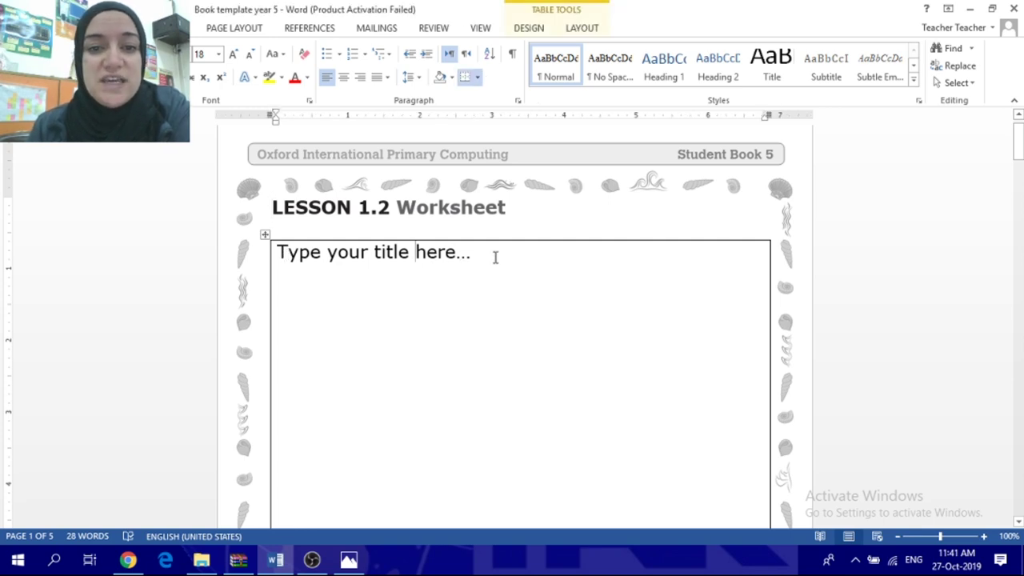
Step: Overwrite 'Type your title here...' with 'Cool Vacation' and reselect the new title text
drag(439, 259, 294, 254)
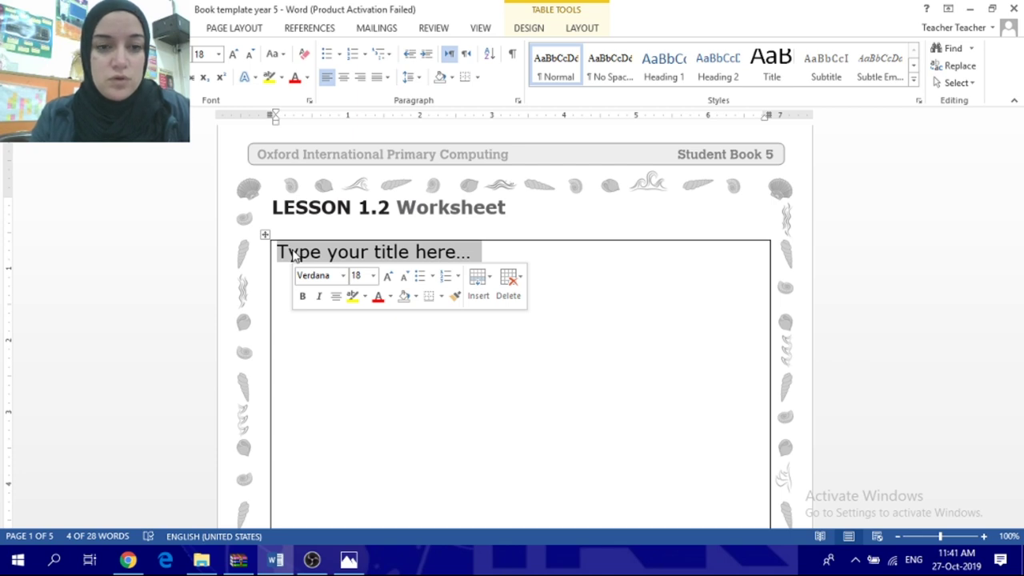
text(co)
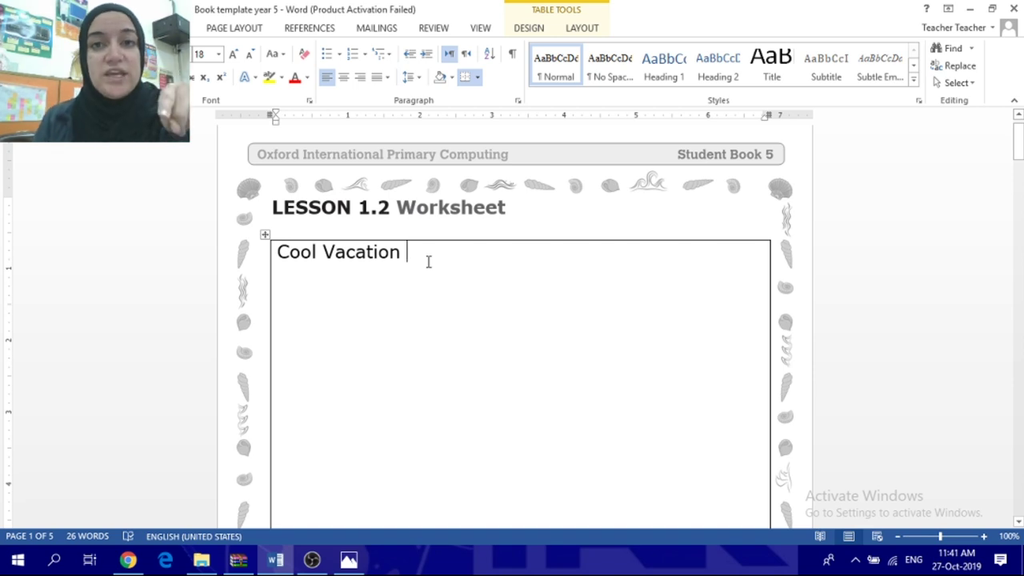
click(279, 249)
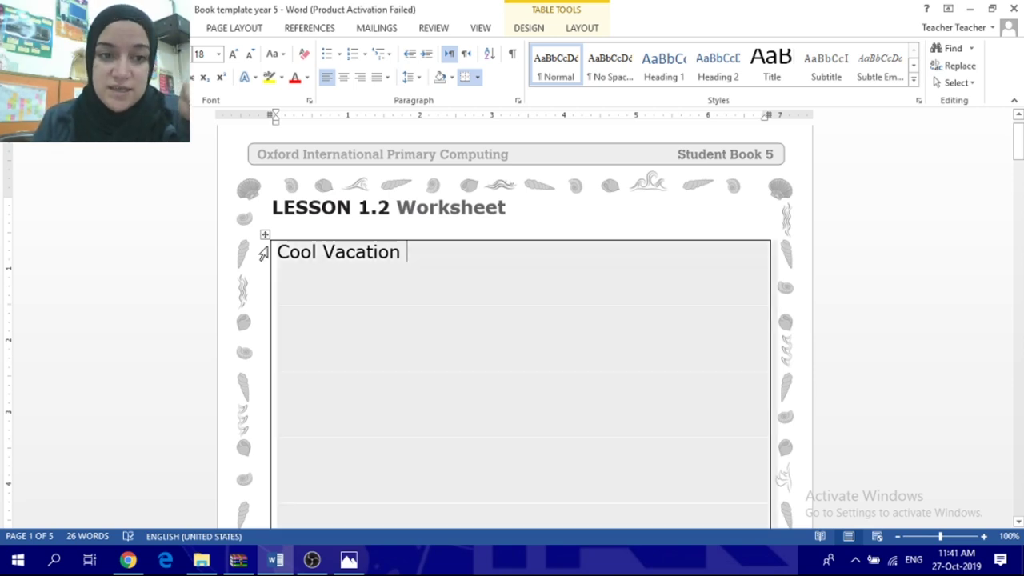
right_click(279, 249)
key(Escape)
click(402, 260)
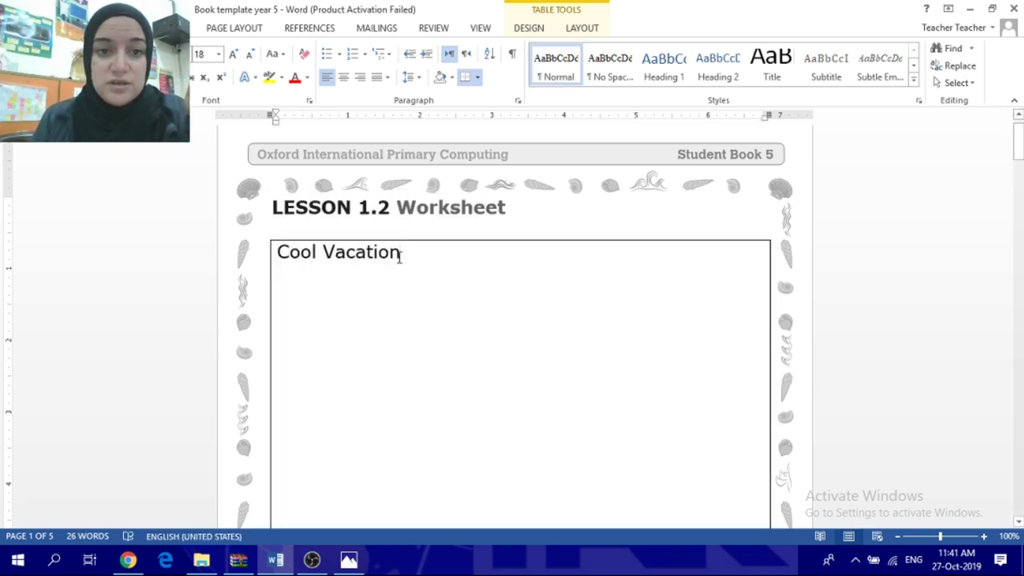
drag(402, 256, 277, 253)
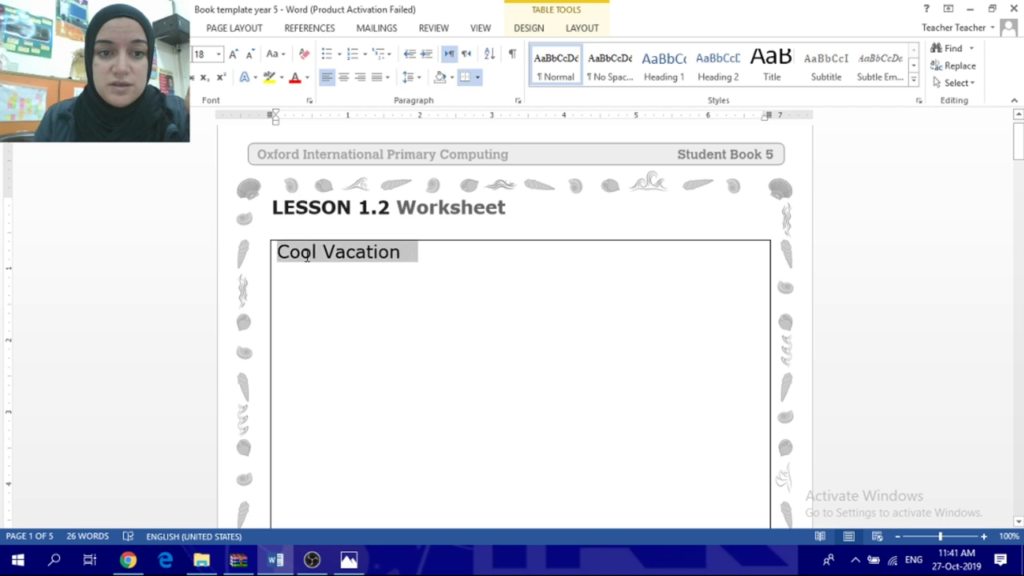
Step: Give the Cool Vacation title a light-blue glow, 72 pt size and centre alignment, with a new line below
click(256, 79)
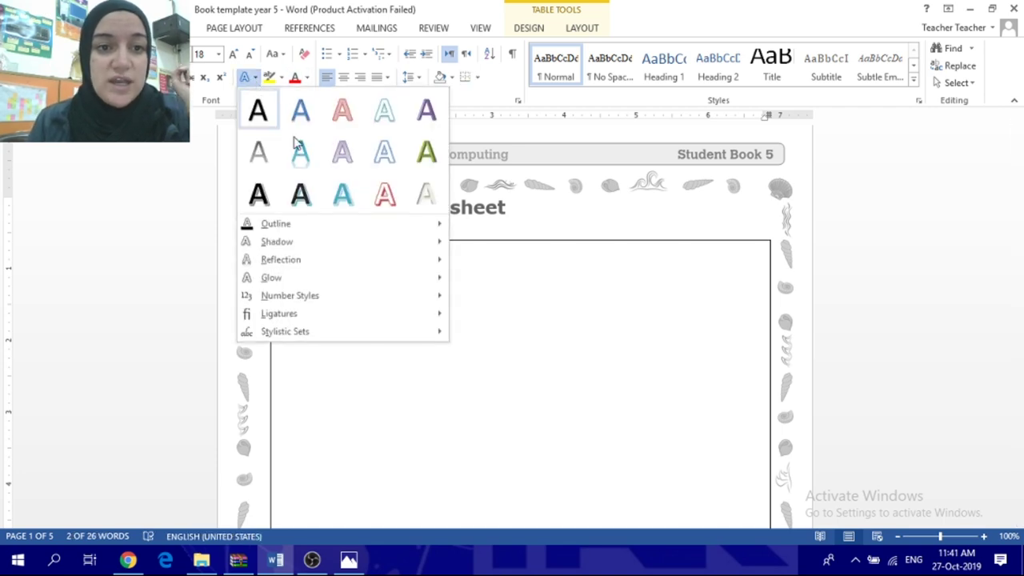
click(347, 197)
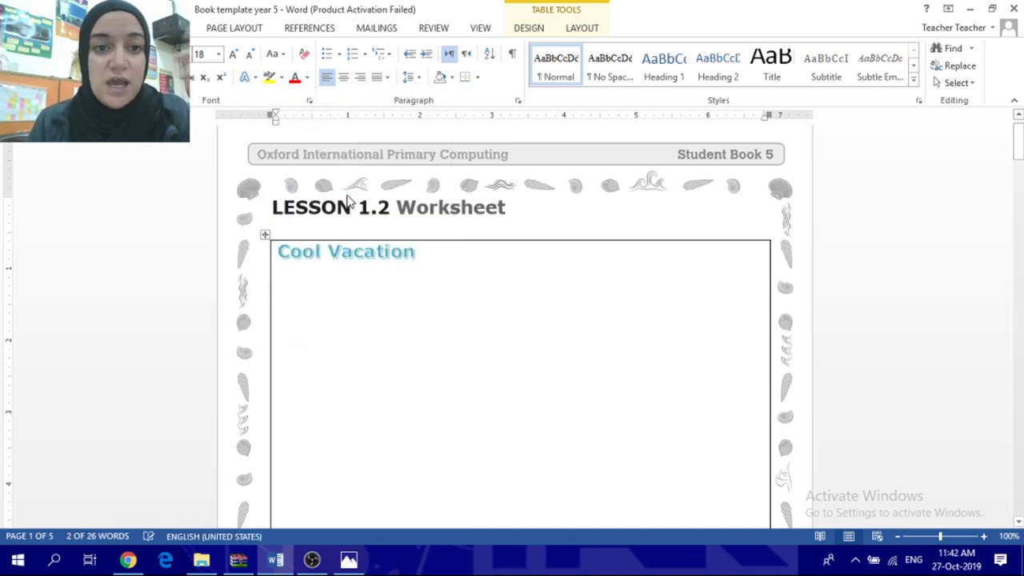
click(219, 55)
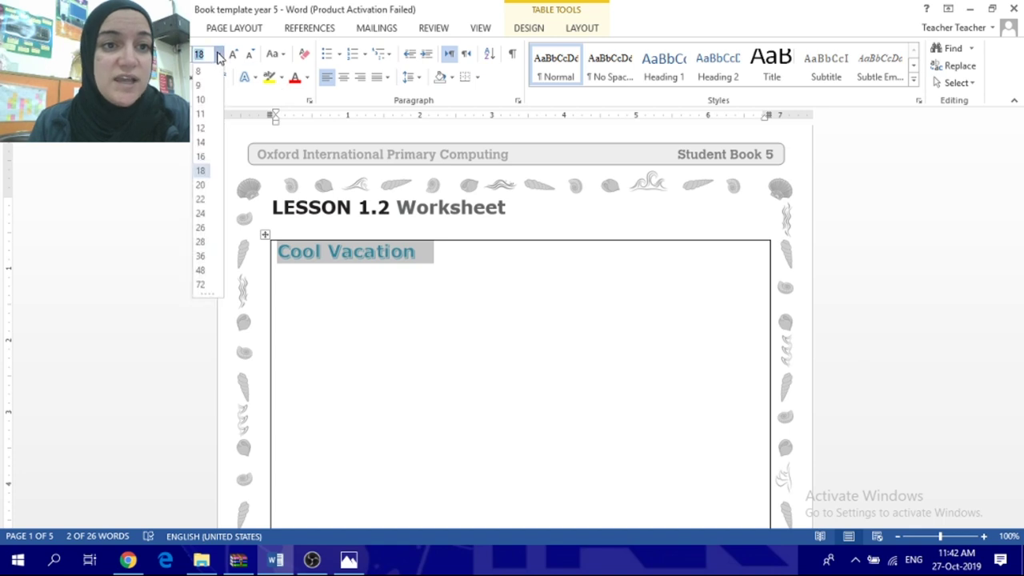
click(201, 287)
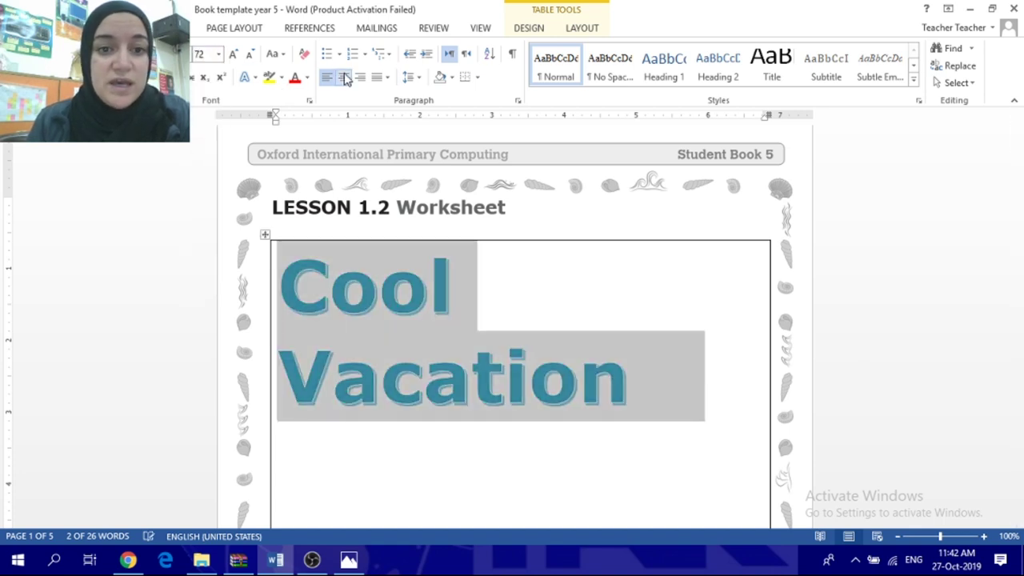
key(ctrl+e)
click(504, 287)
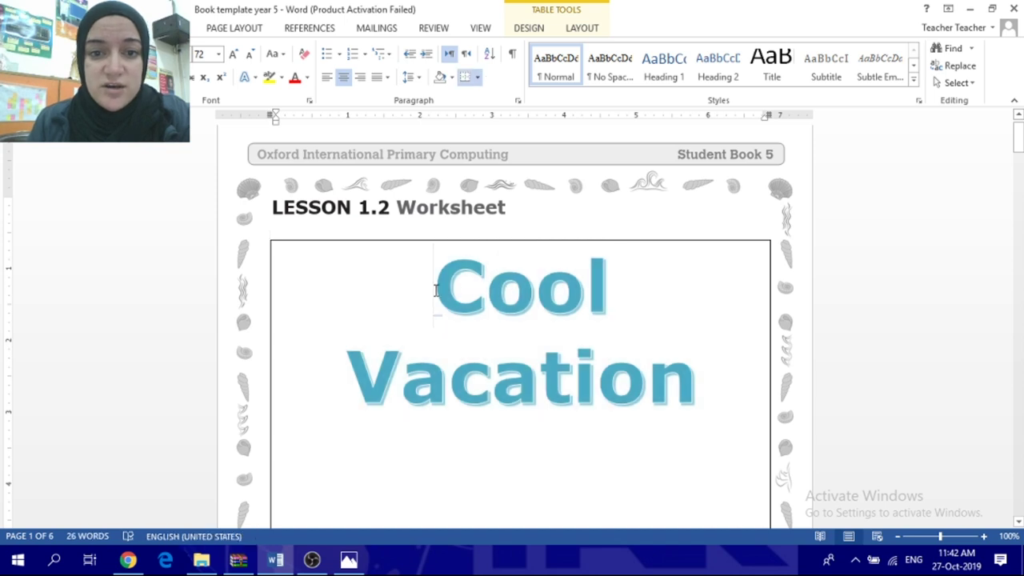
scroll(435, 288, down, 3)
scroll(434, 288, down, 2)
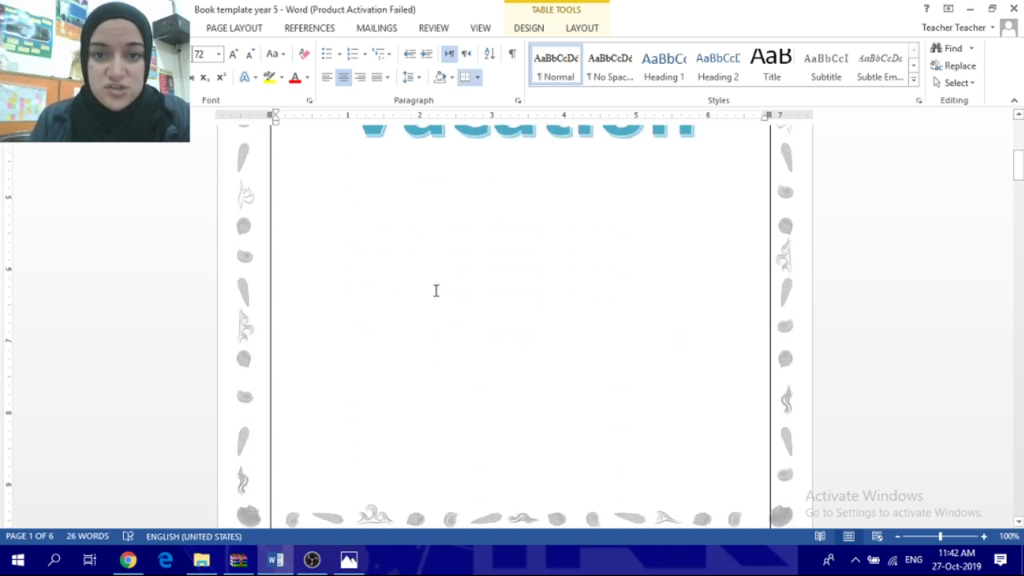
scroll(436, 290, up, 1)
key(Return)
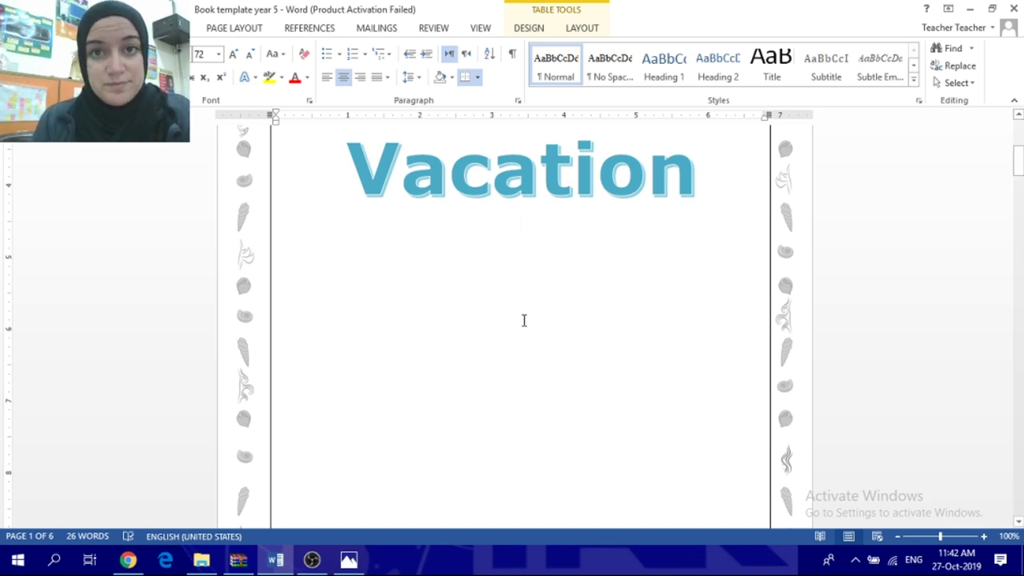
scroll(449, 344, up, 4)
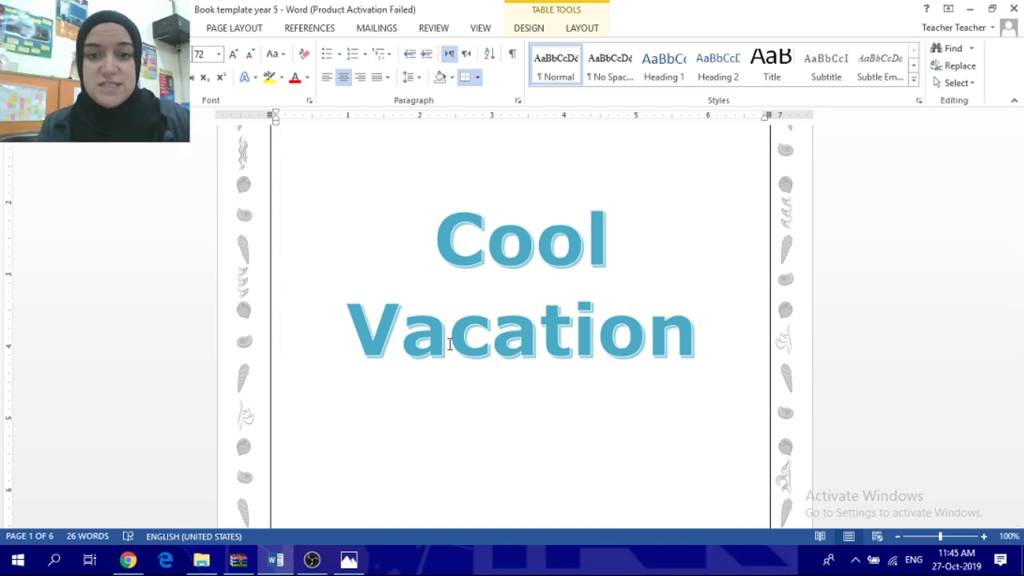
Step: Erase the old title text and type 'Cute Animals' in the large blue style
key(BackSpace)
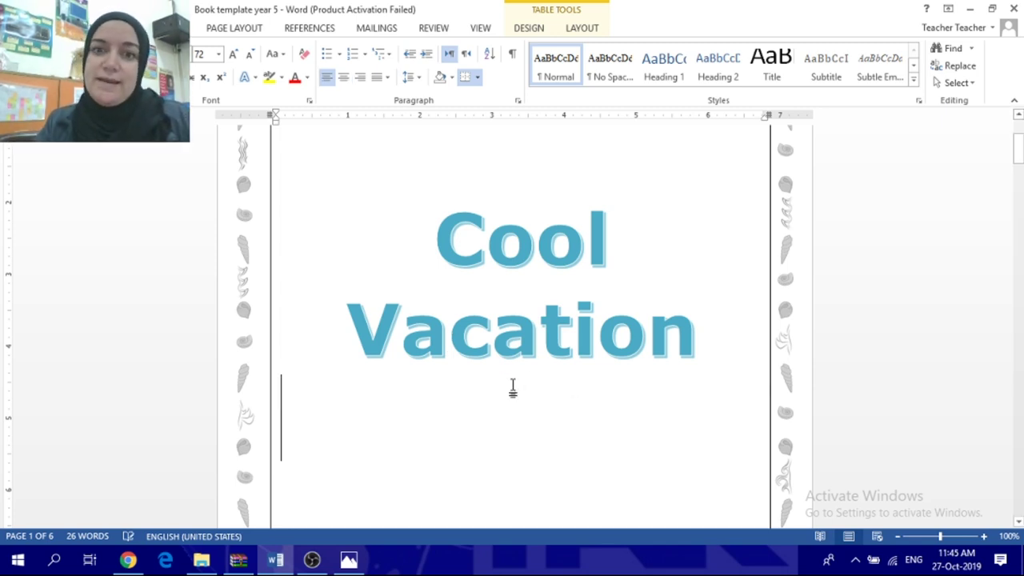
key(BackSpace)
key(BackSpace)
key(BackSpace)
key(BackSpace)
key(BackSpace)
key(BackSpace)
key(BackSpace)
key(BackSpace)
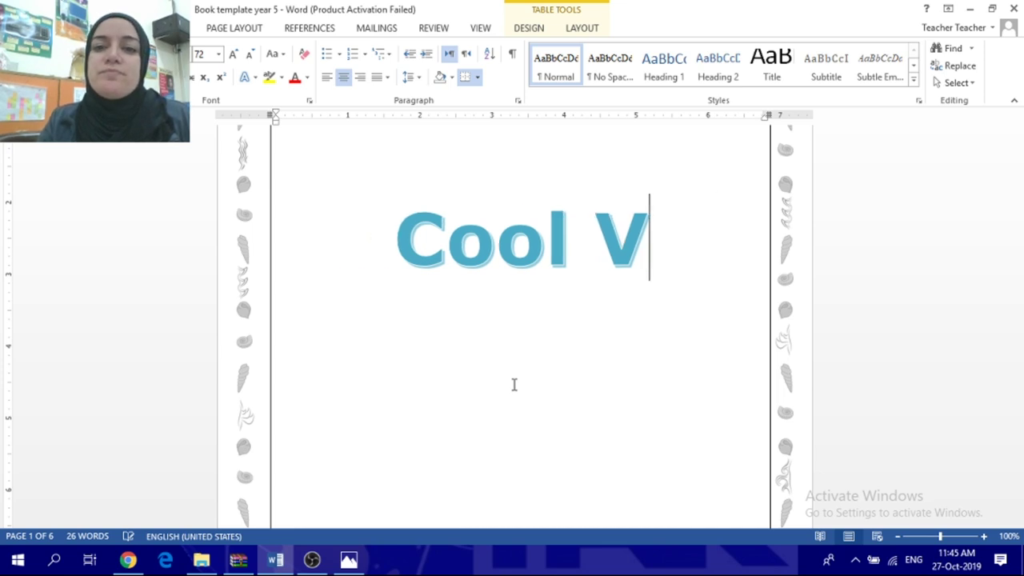
key(BackSpace)
key(BackSpace)
key(BackSpace)
key(BackSpace)
key(BackSpace)
key(BackSpace)
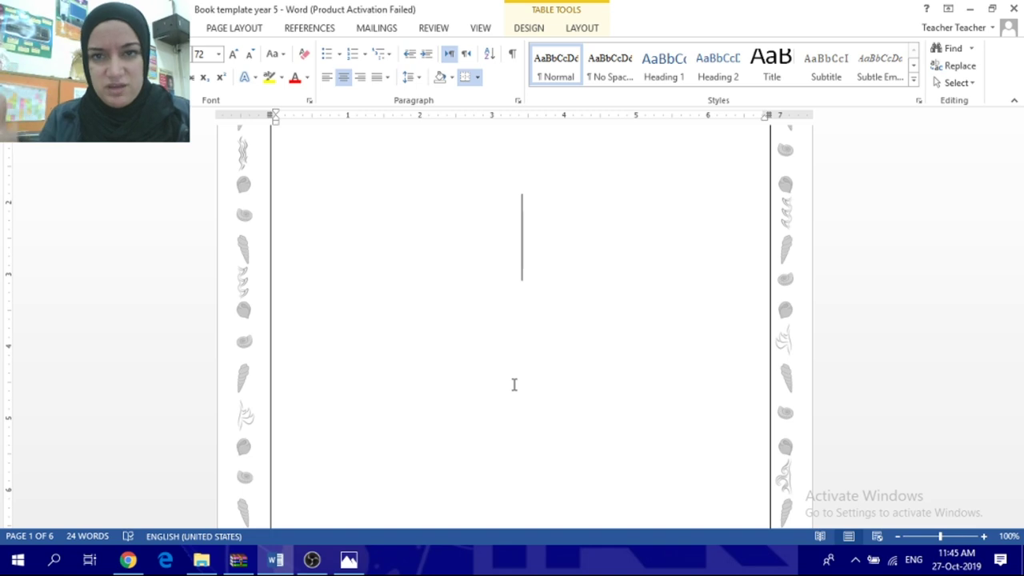
text(Cu)
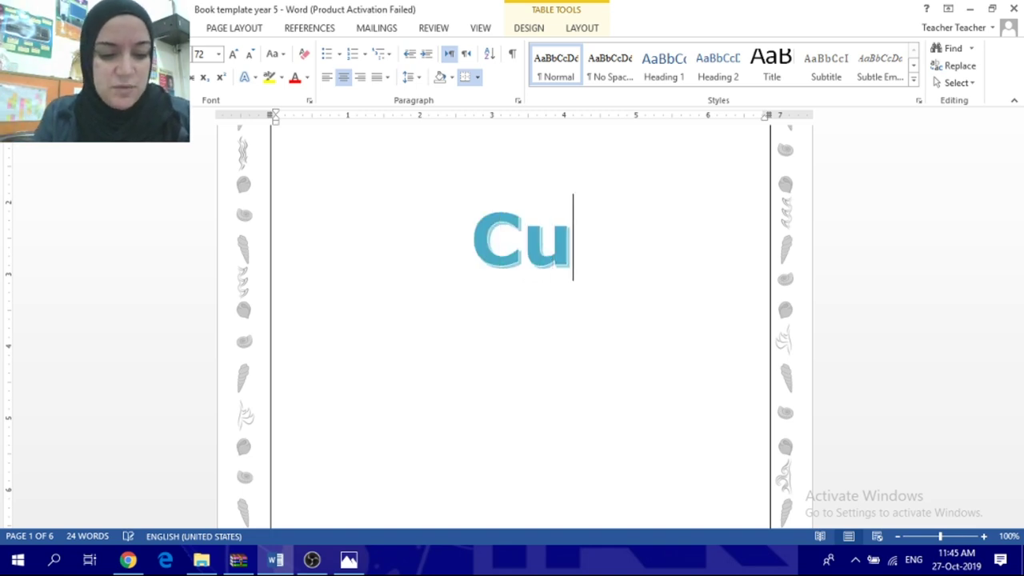
text(te )
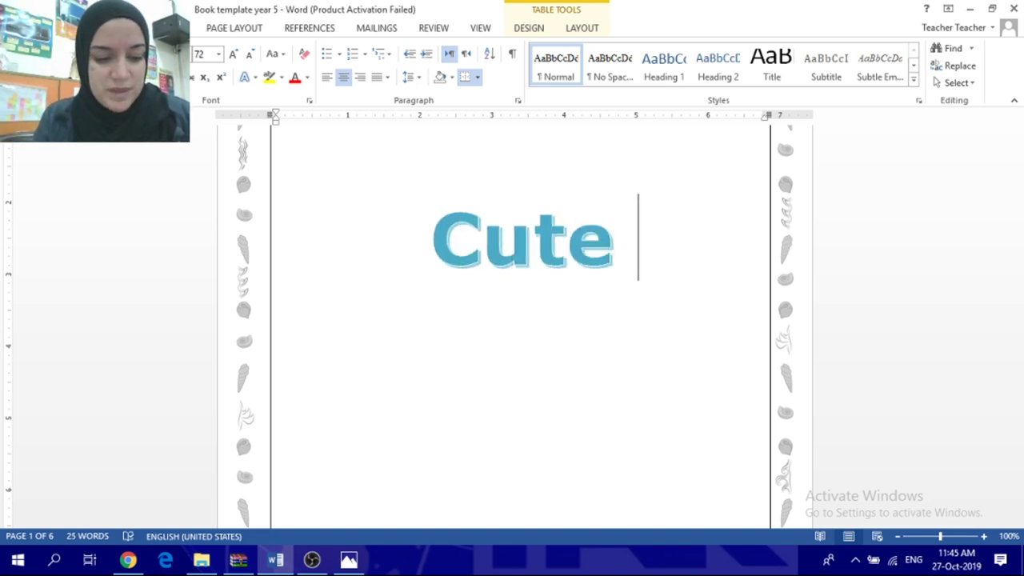
text(Animals)
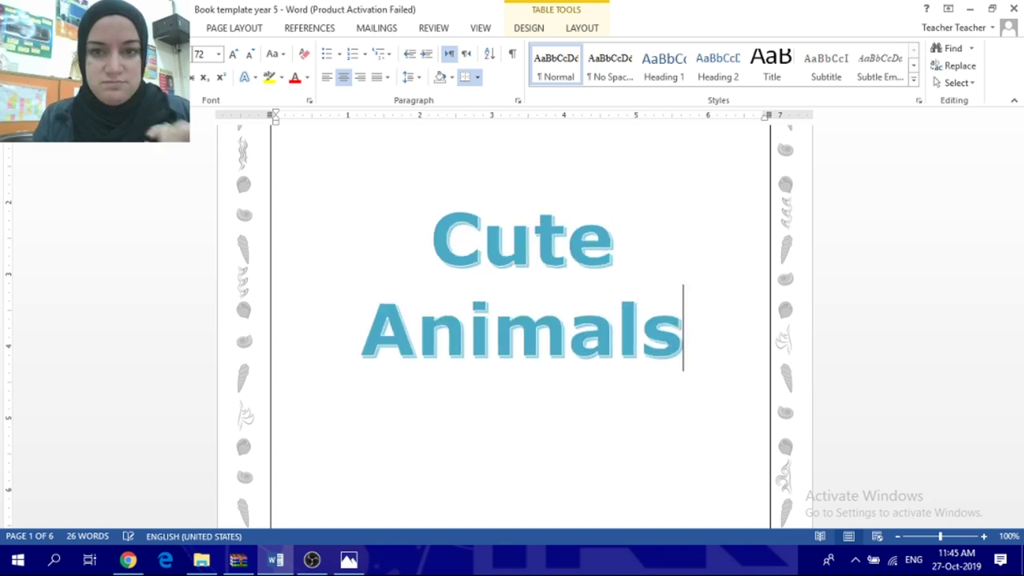
key(Return)
Step: Type 'Name - Class' on the line below the cover title, correcting the typo
scroll(591, 393, down, 1)
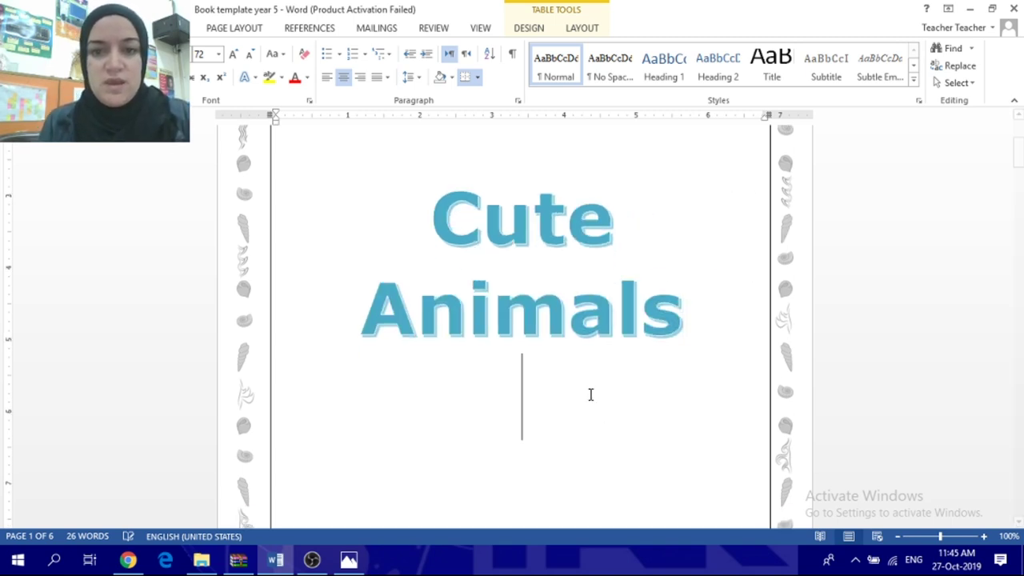
scroll(590, 393, down, 3)
scroll(590, 394, down, 2)
scroll(590, 394, down, 3)
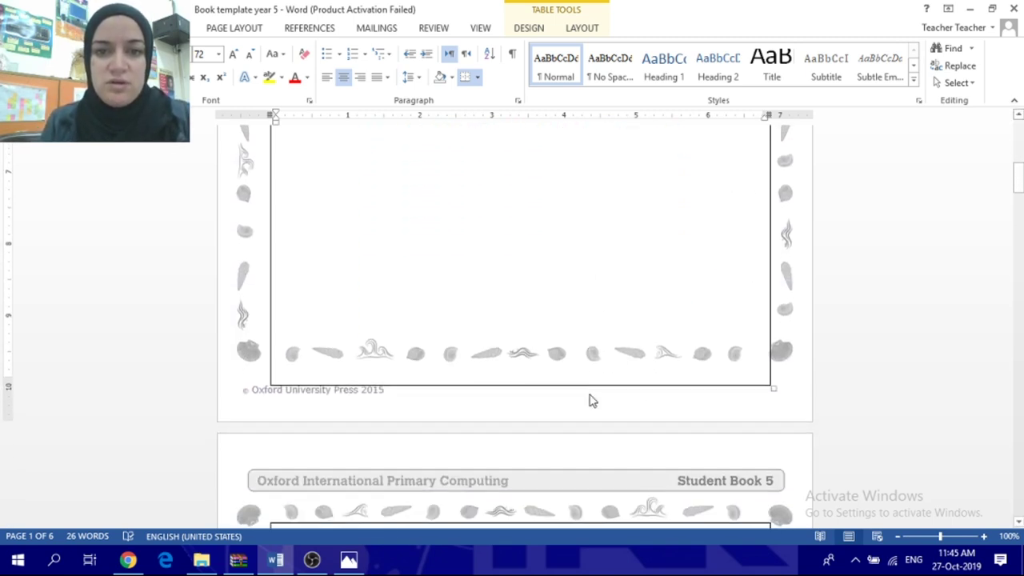
scroll(590, 394, down, 4)
scroll(591, 393, up, 7)
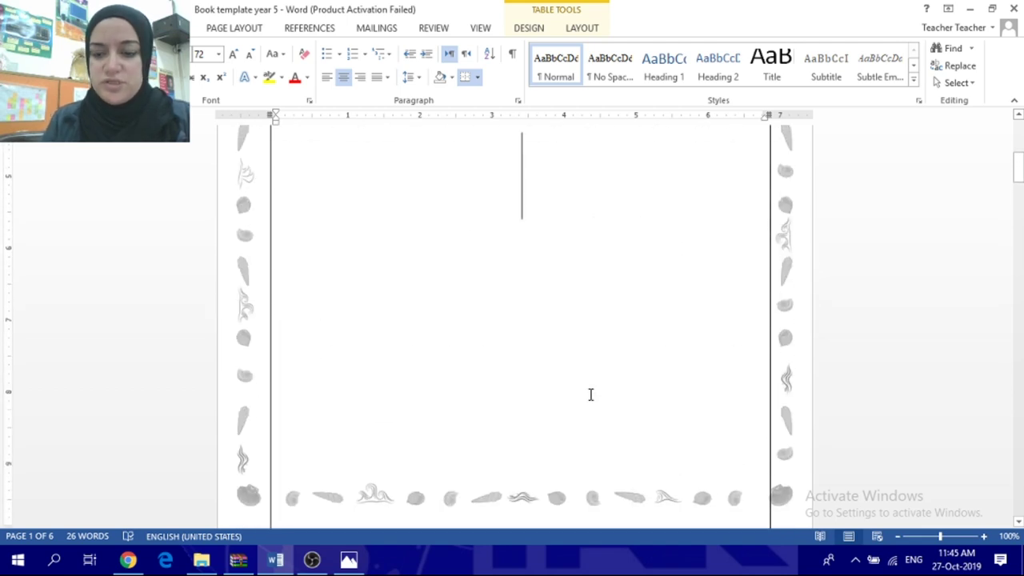
scroll(559, 390, down, 4)
scroll(549, 405, down, 6)
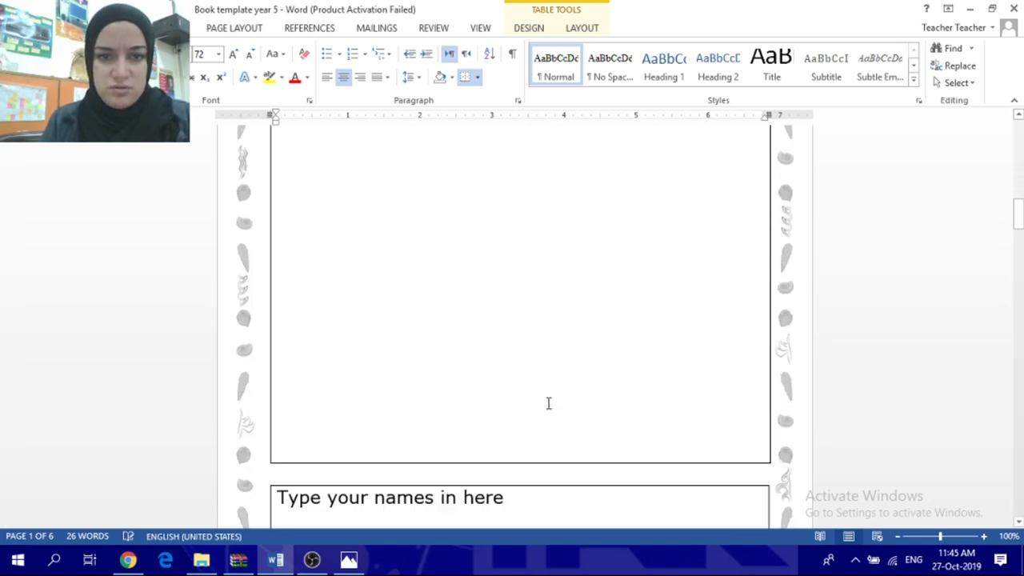
scroll(548, 408, down, 3)
scroll(548, 404, up, 1)
scroll(549, 402, up, 6)
scroll(549, 404, up, 3)
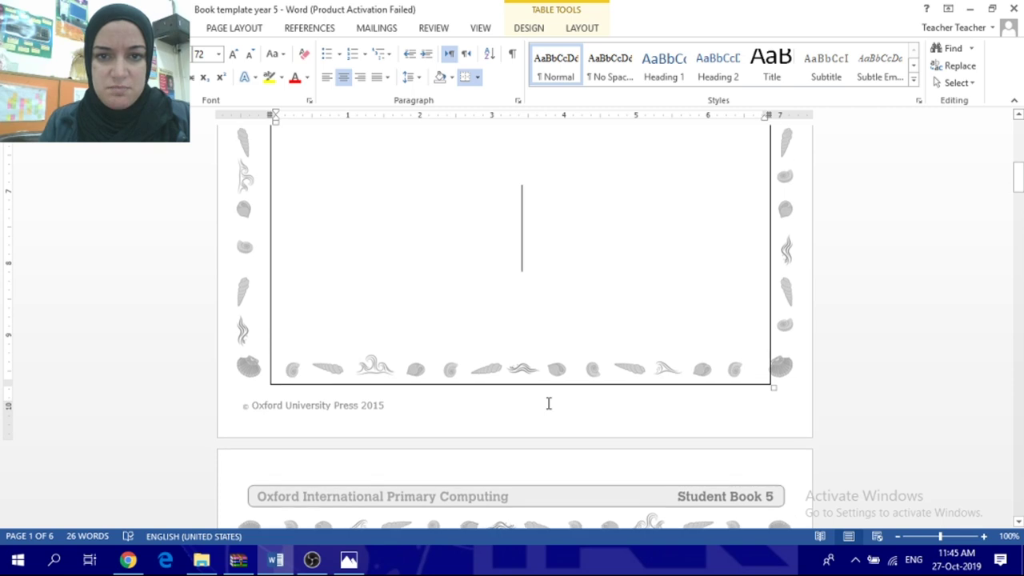
text(Nma)
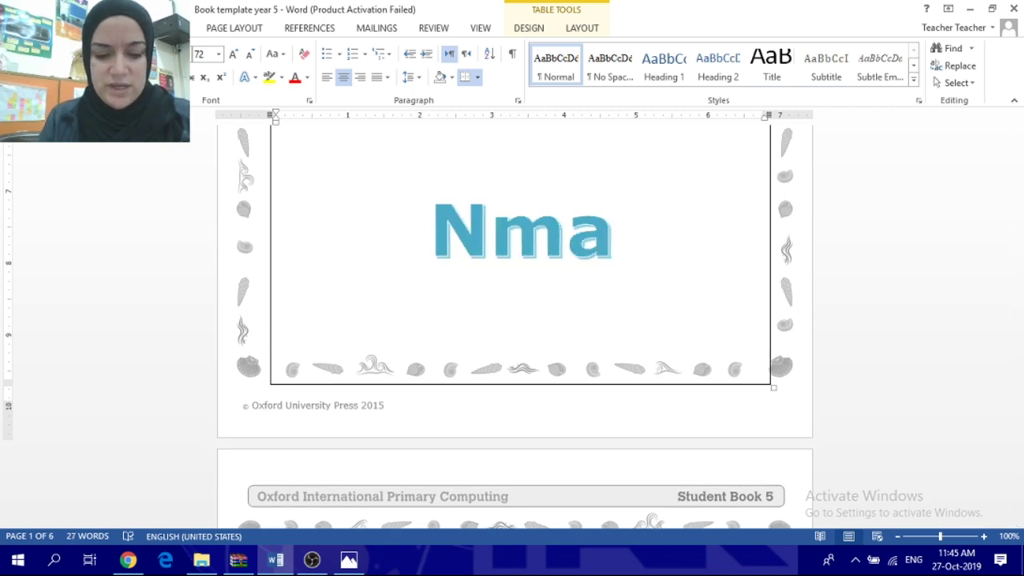
key(BackSpace)
key(BackSpace)
text(ame)
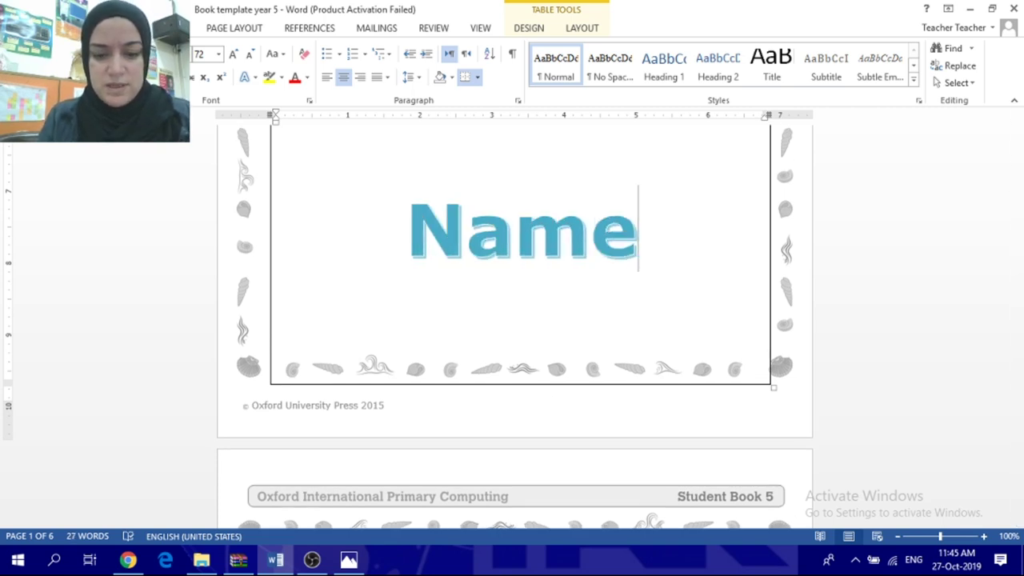
text( - )
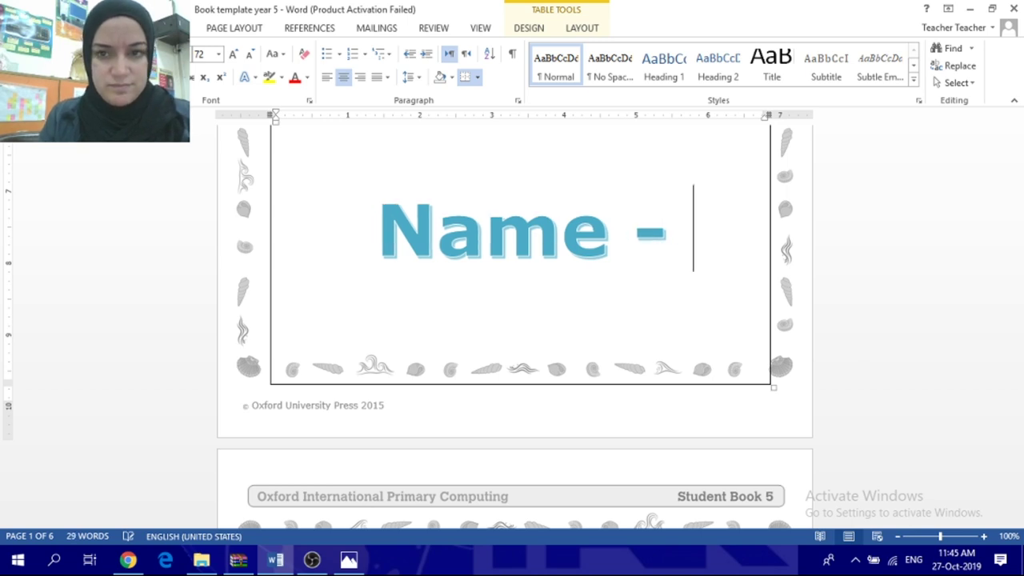
text(Class)
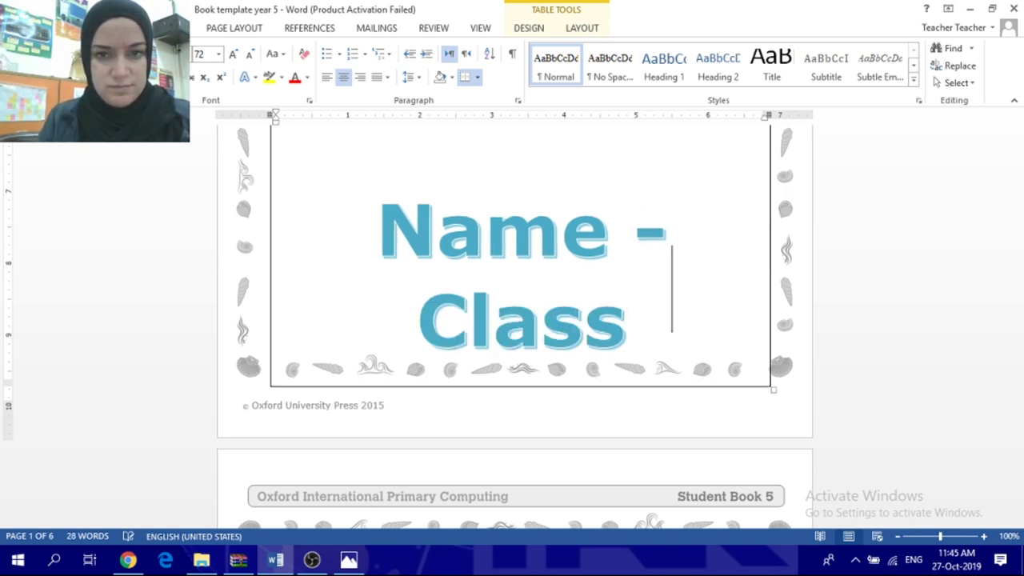
Step: Shrink the 'Name - Class' line to a small font size
drag(628, 308, 448, 232)
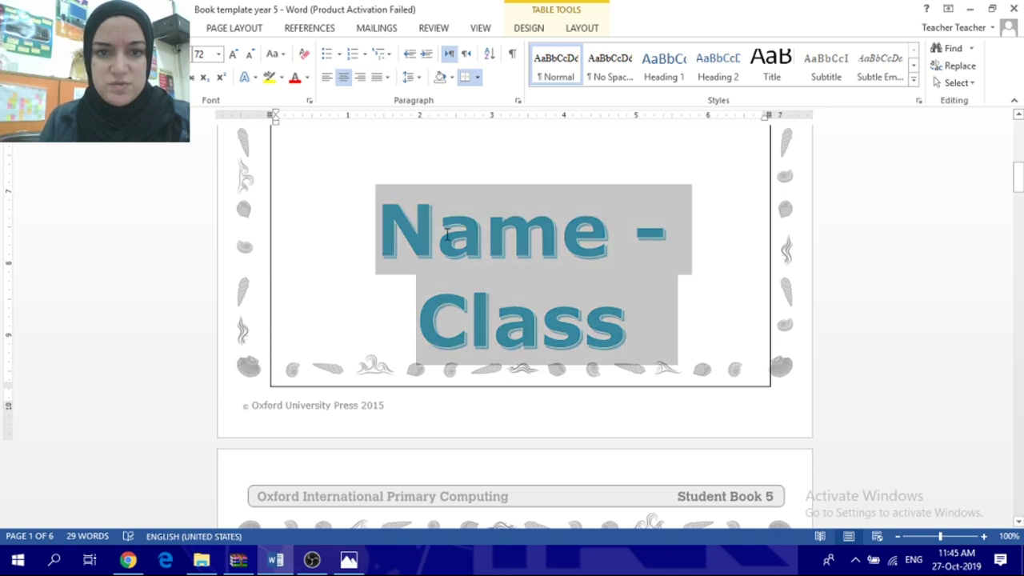
click(219, 55)
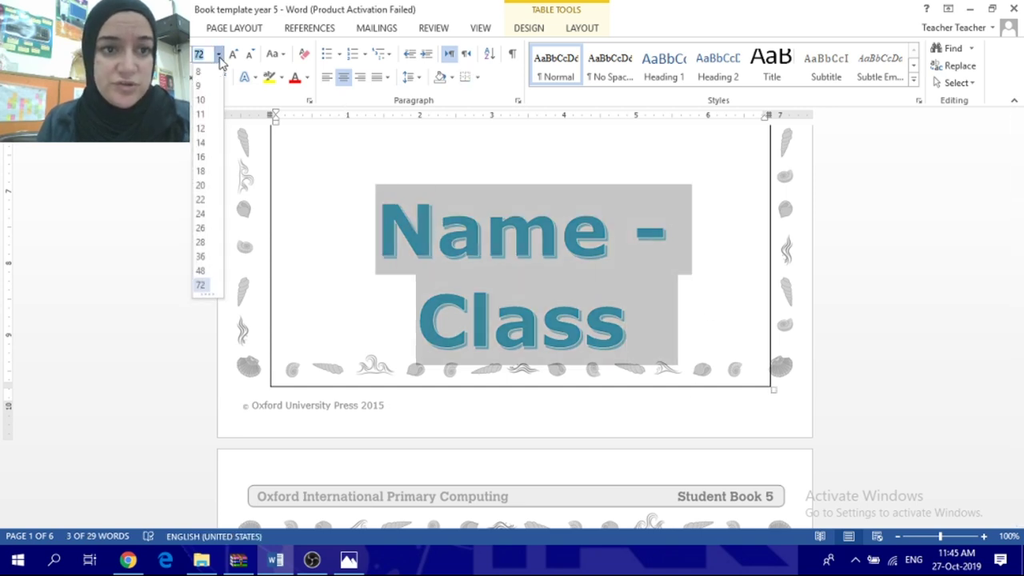
click(204, 156)
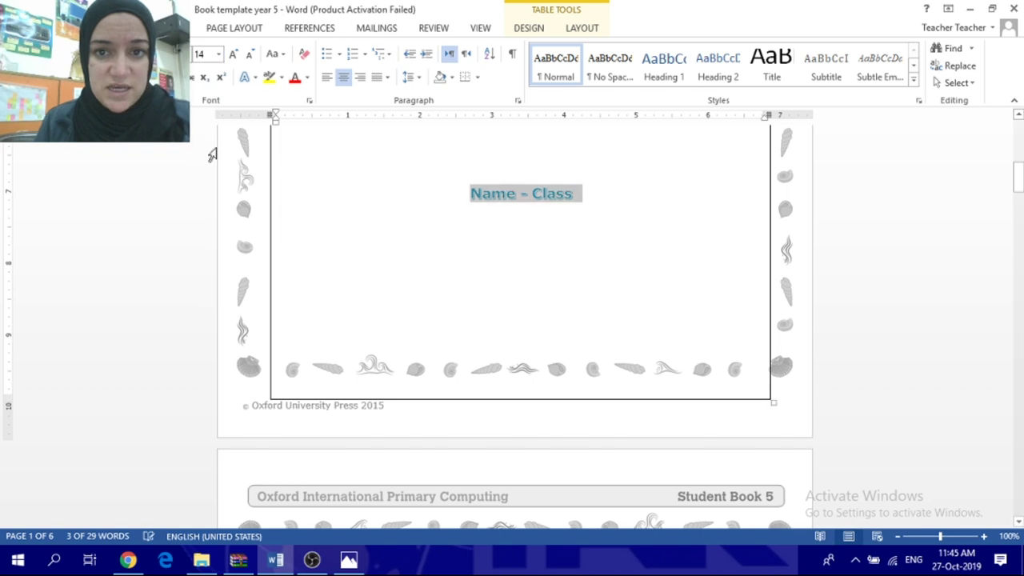
click(492, 272)
Step: Move down to the blank second page and place the cursor on it
scroll(491, 272, down, 2)
scroll(492, 275, up, 5)
scroll(492, 275, up, 4)
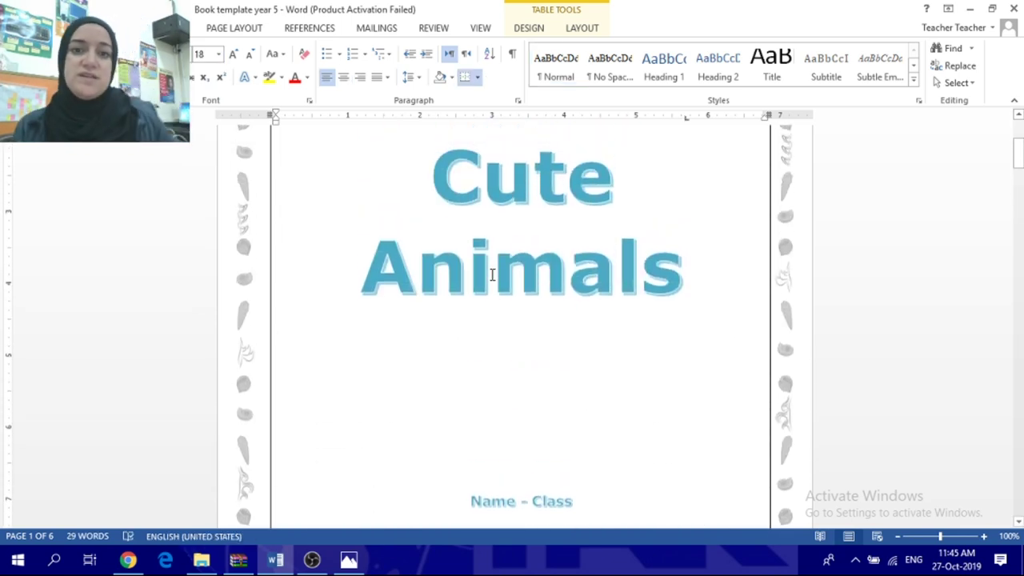
scroll(492, 275, down, 5)
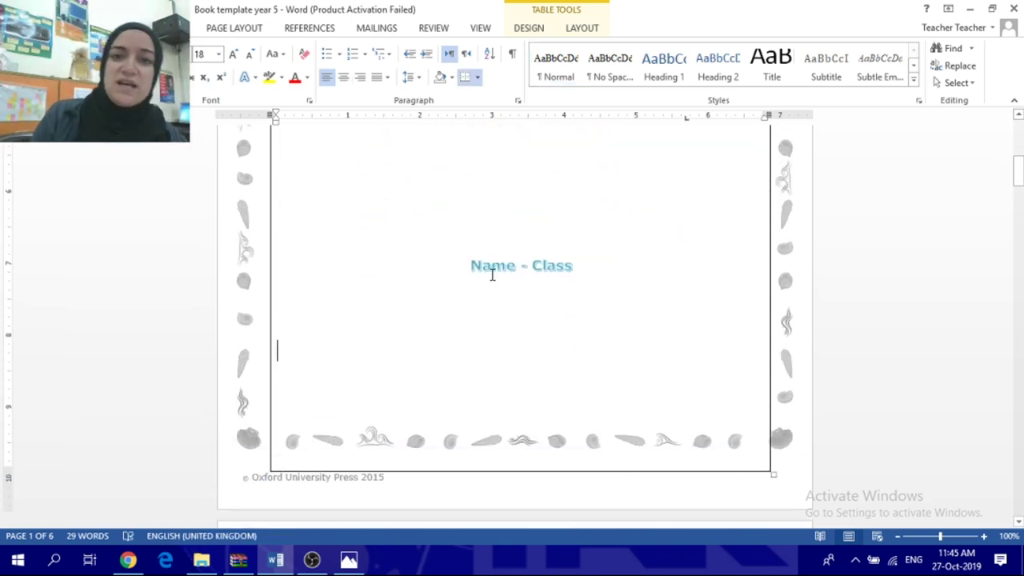
scroll(492, 275, down, 2)
scroll(492, 275, up, 4)
scroll(492, 275, up, 4)
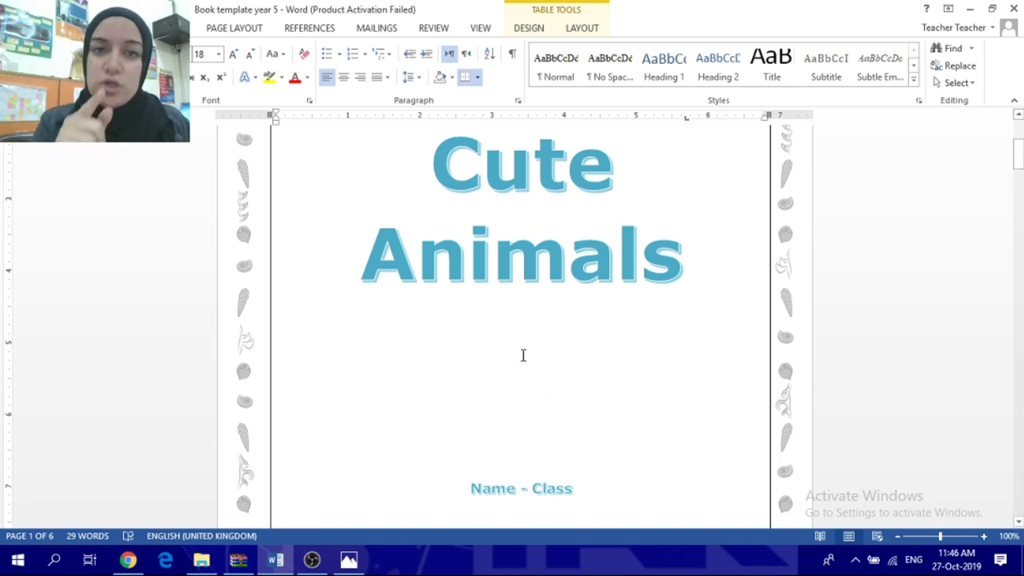
scroll(523, 355, down, 2)
scroll(524, 356, down, 3)
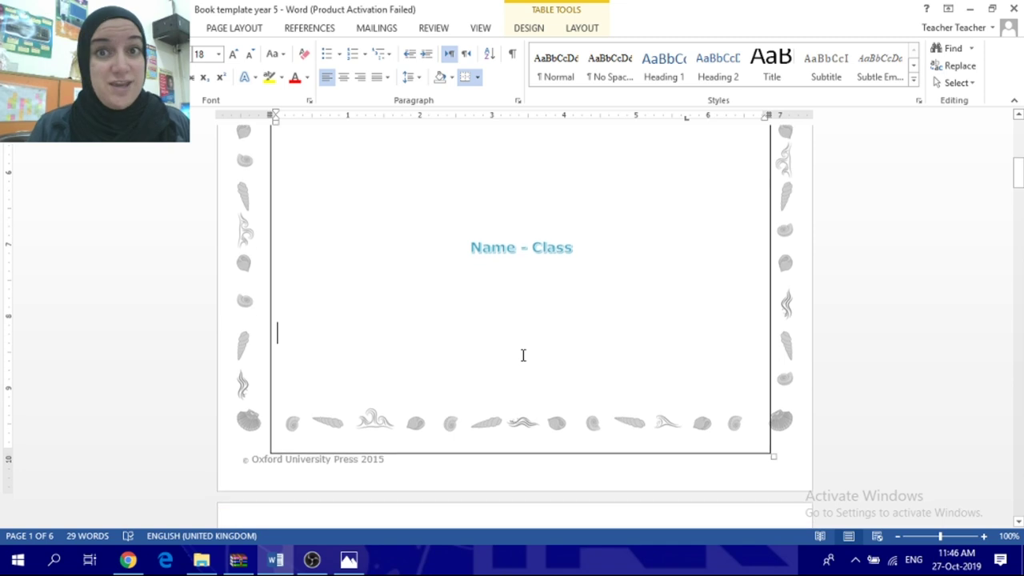
scroll(523, 355, down, 4)
scroll(523, 355, down, 4)
scroll(523, 355, down, 5)
scroll(523, 355, down, 2)
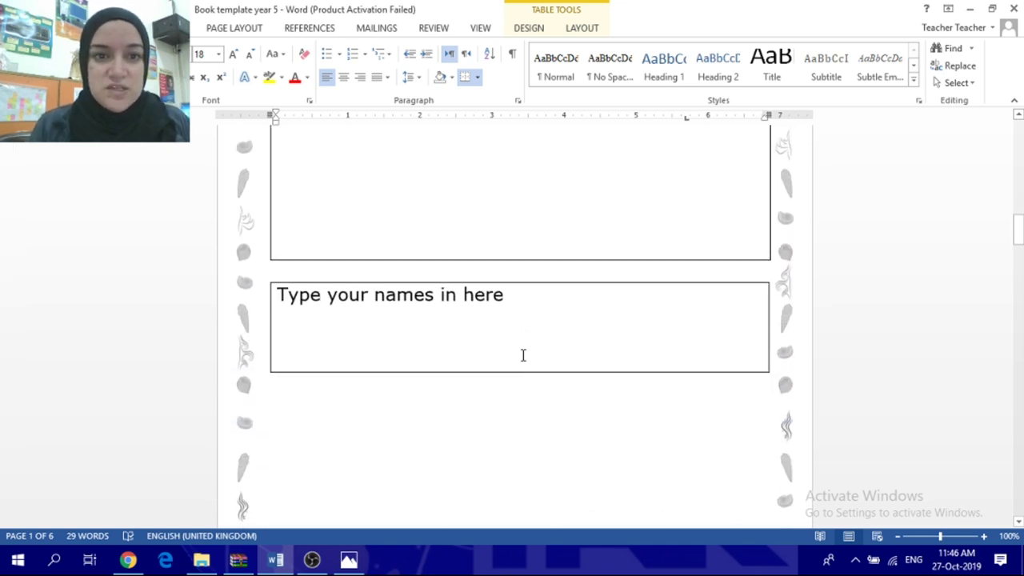
scroll(523, 356, up, 2)
scroll(523, 356, down, 5)
click(523, 355)
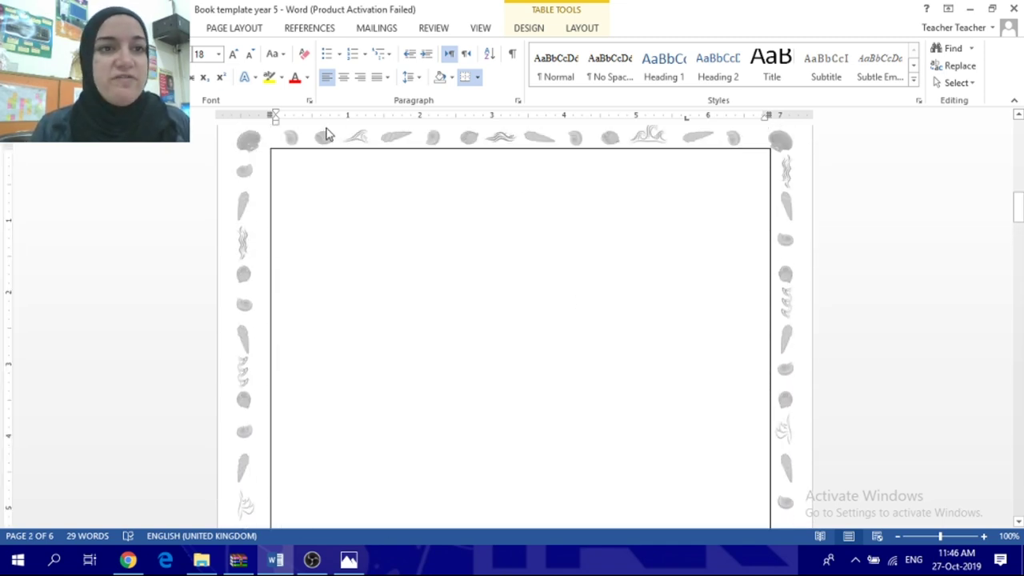
Step: Insert the cute-baby-animals-31 duckling picture from the pictures for my project folder
click(142, 27)
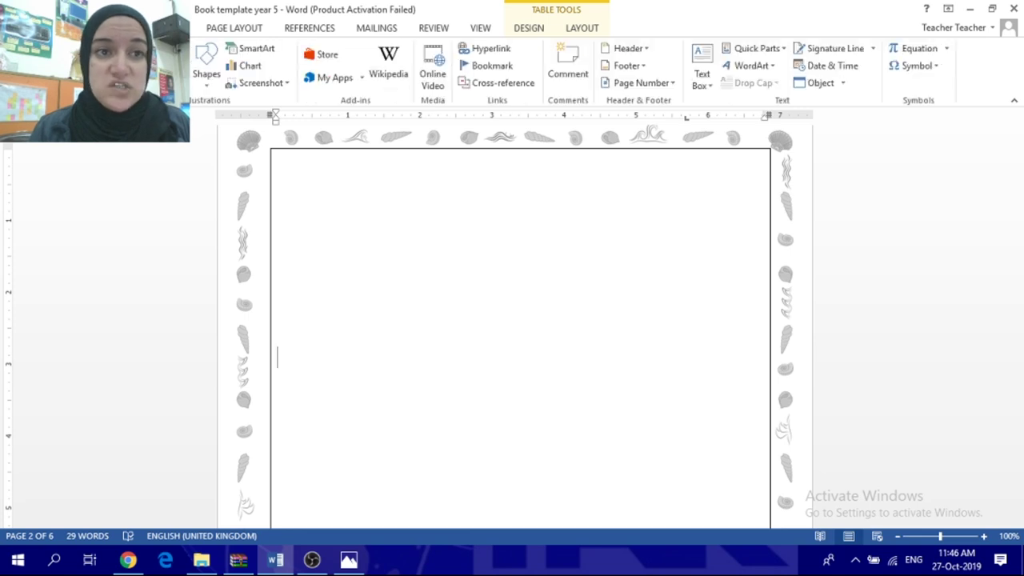
click(144, 68)
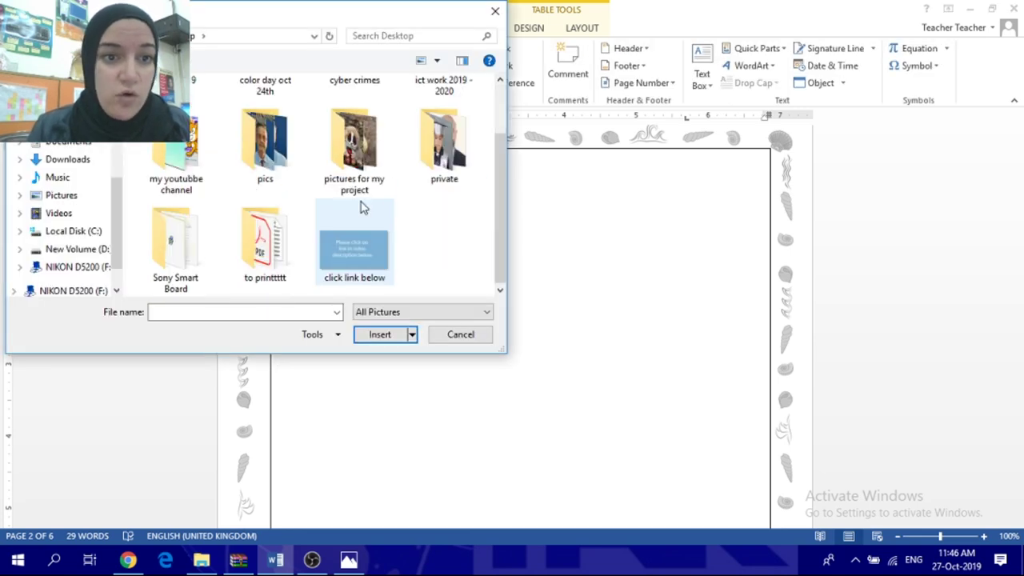
click(357, 160)
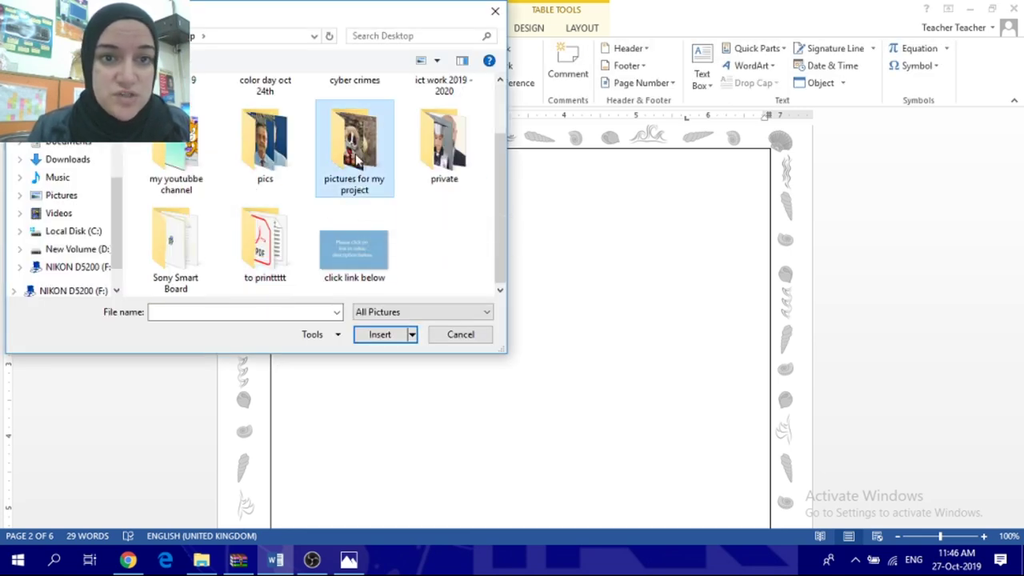
click(382, 340)
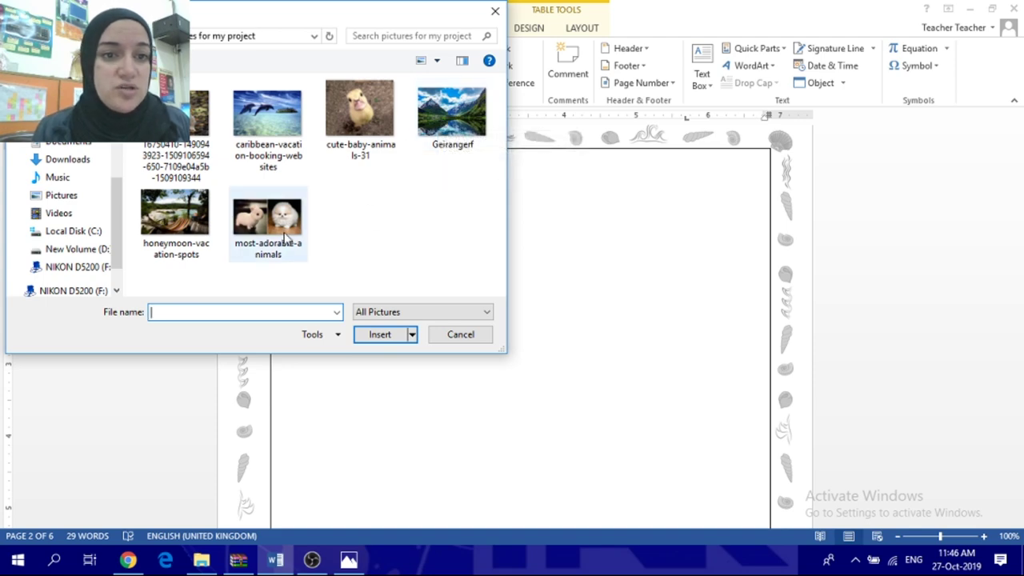
click(362, 109)
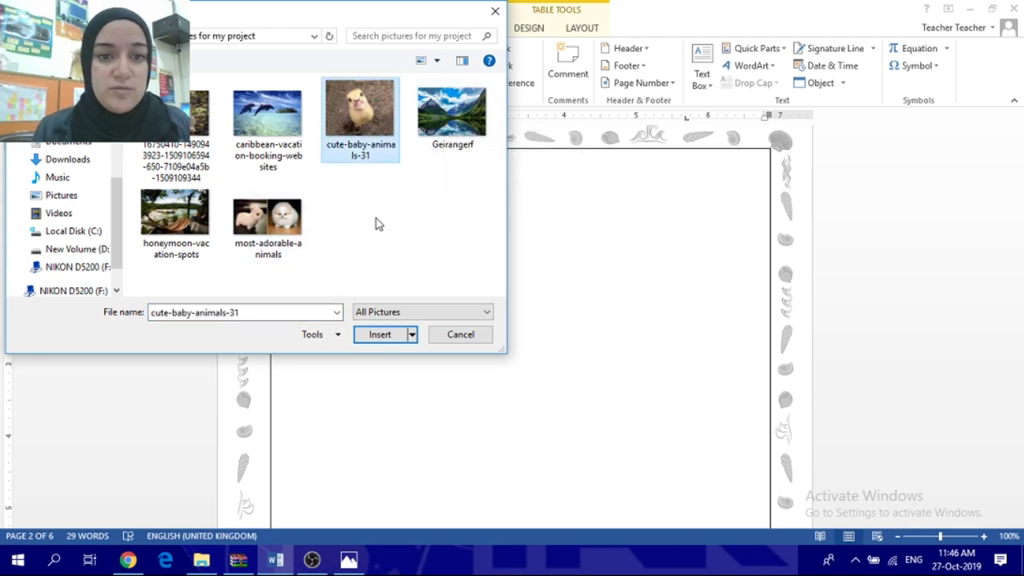
click(380, 335)
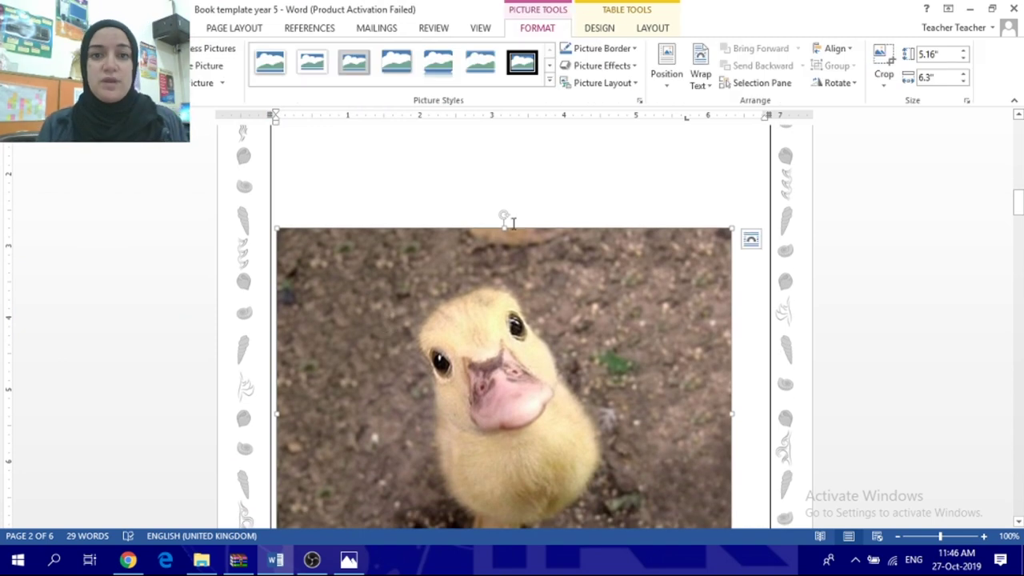
click(274, 196)
Step: Delete the blank line above the duckling photo and centre the photo on the page
key(BackSpace)
key(BackSpace)
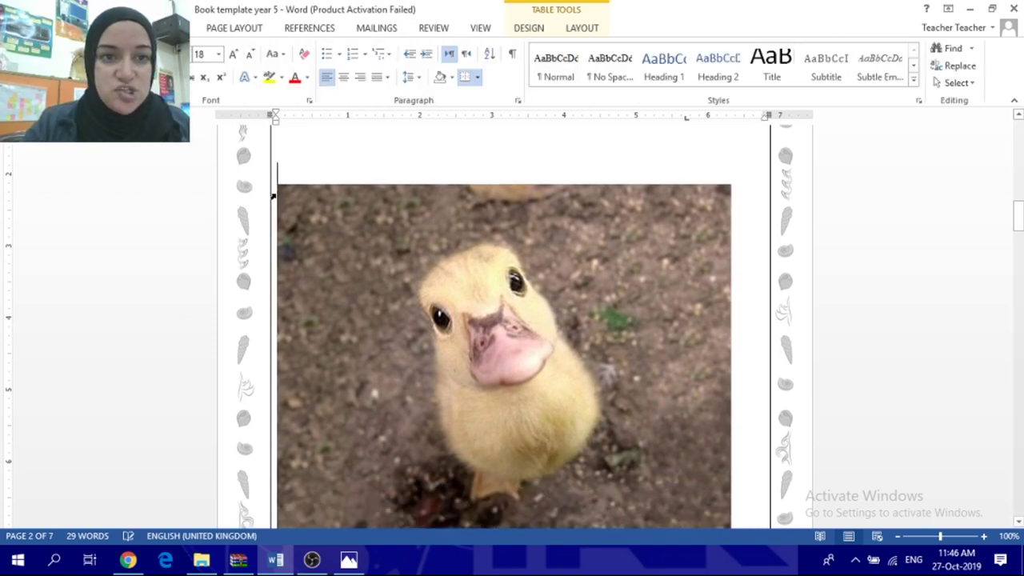
key(BackSpace)
key(BackSpace)
key(BackSpace)
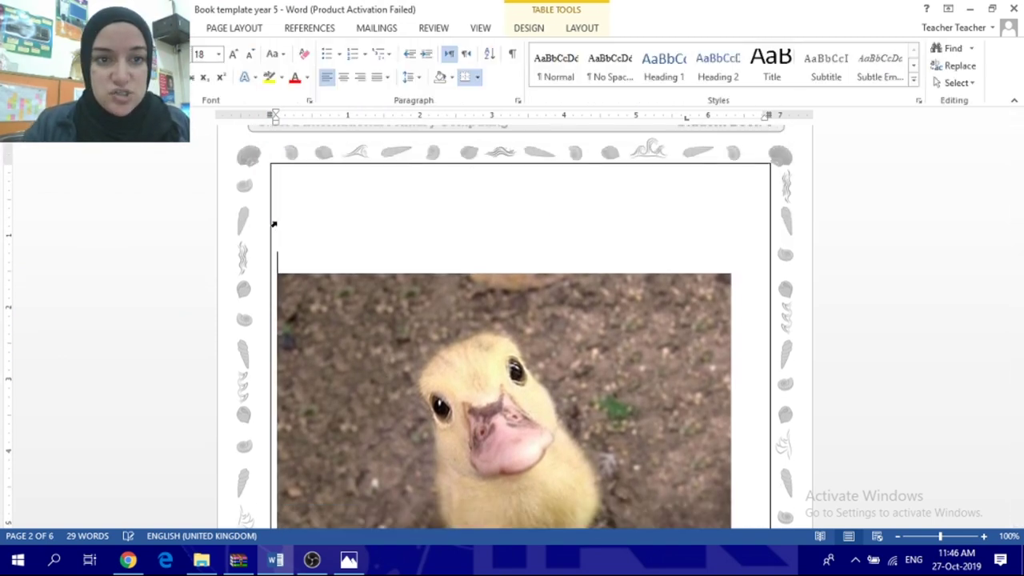
key(BackSpace)
click(345, 77)
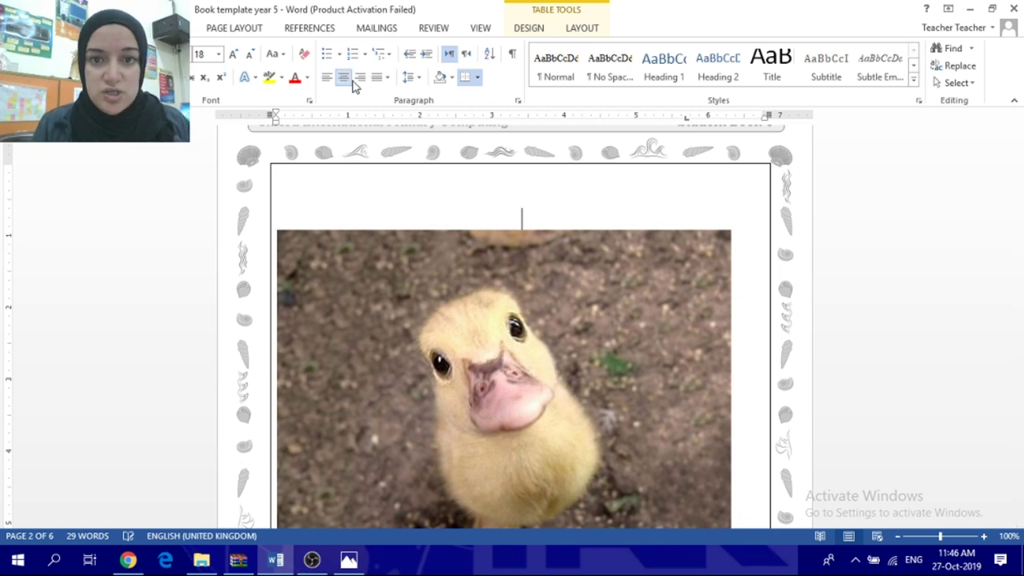
key(shift+Right)
click(345, 78)
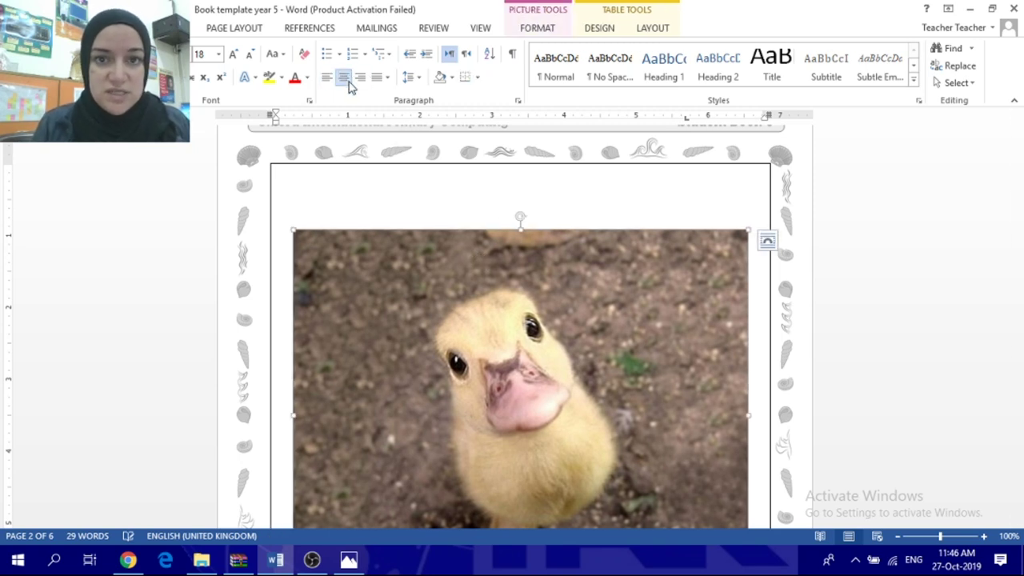
scroll(525, 359, down, 1)
scroll(526, 359, down, 5)
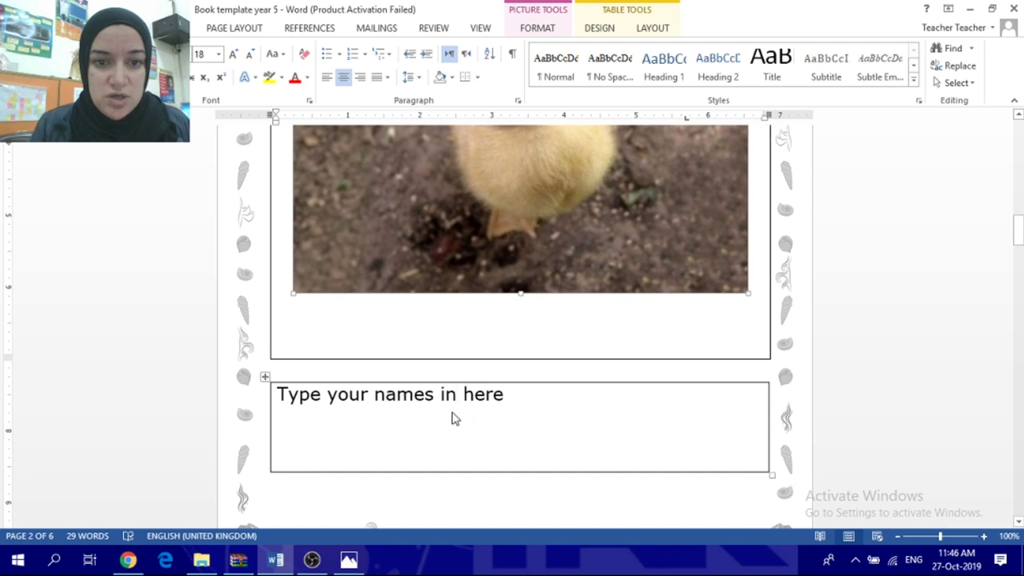
click(452, 418)
Step: Replace 'Type your names in here' below the photo with 'The cutes duck ever...'
drag(513, 397, 293, 404)
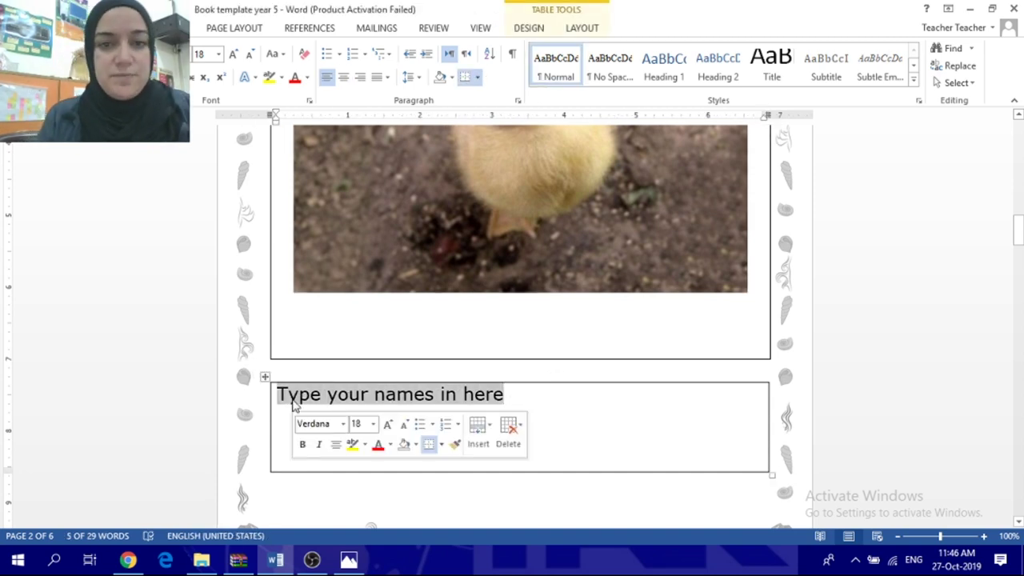
text(The cutes duck ev)
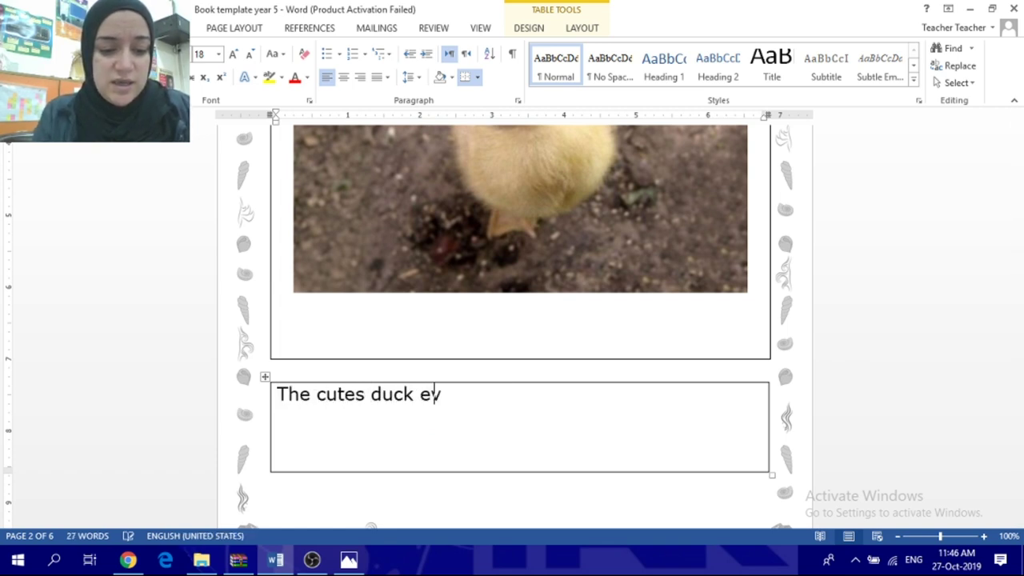
text(er....)
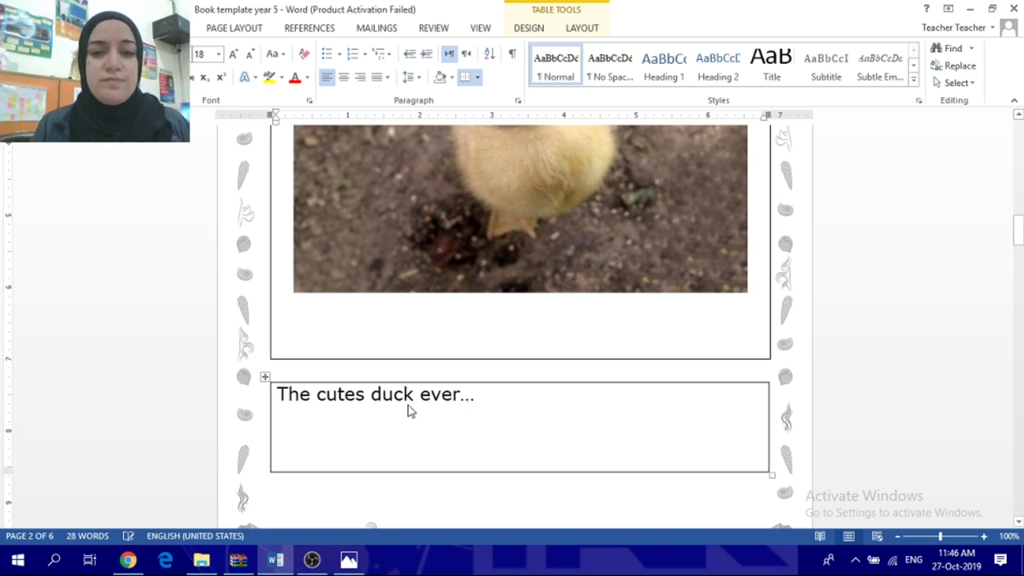
scroll(409, 408, down, 3)
scroll(409, 408, down, 3)
scroll(409, 405, down, 3)
scroll(409, 405, down, 2)
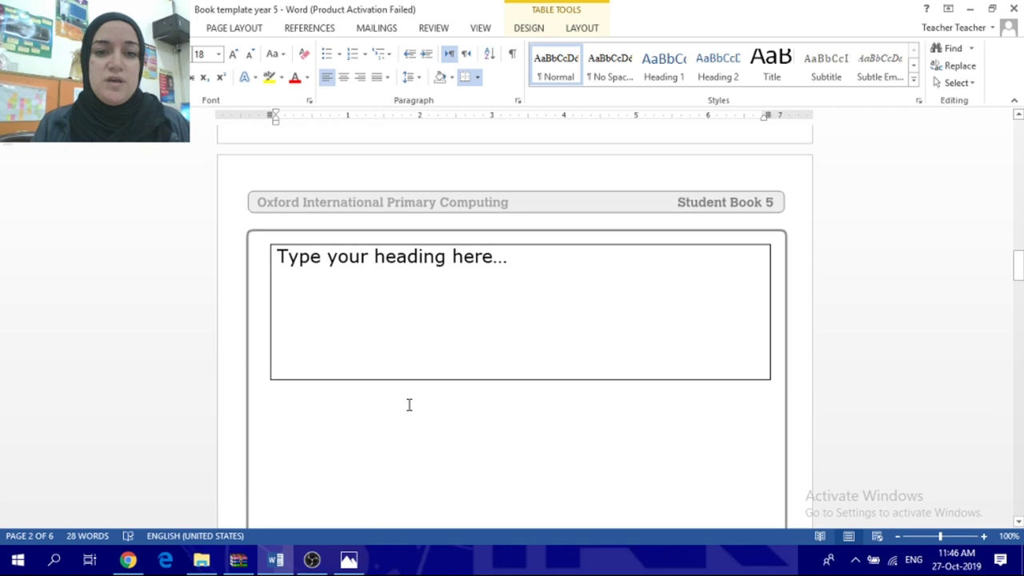
scroll(409, 392, down, 1)
click(406, 278)
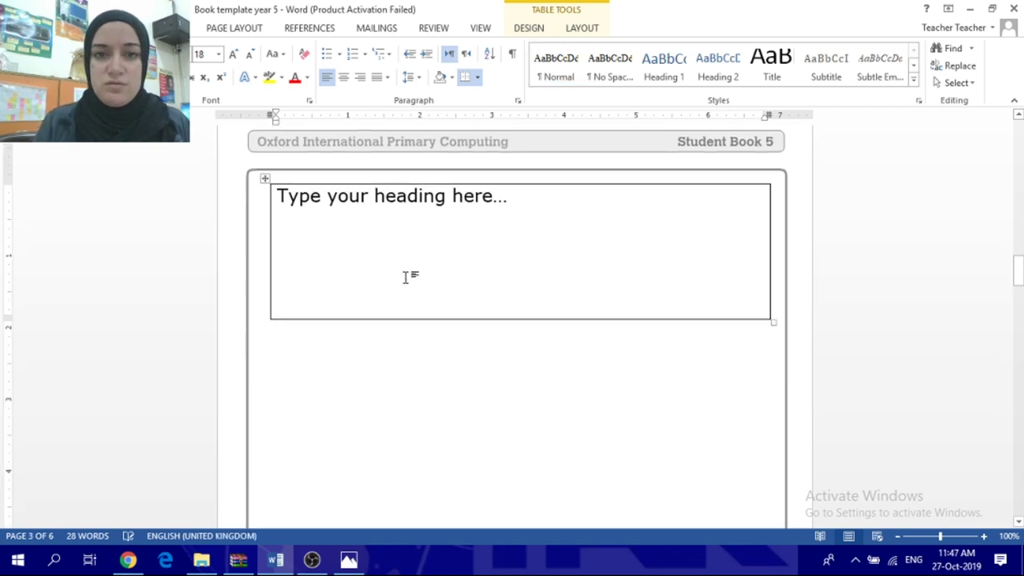
scroll(521, 357, up, 5)
scroll(522, 357, down, 7)
scroll(522, 357, down, 1)
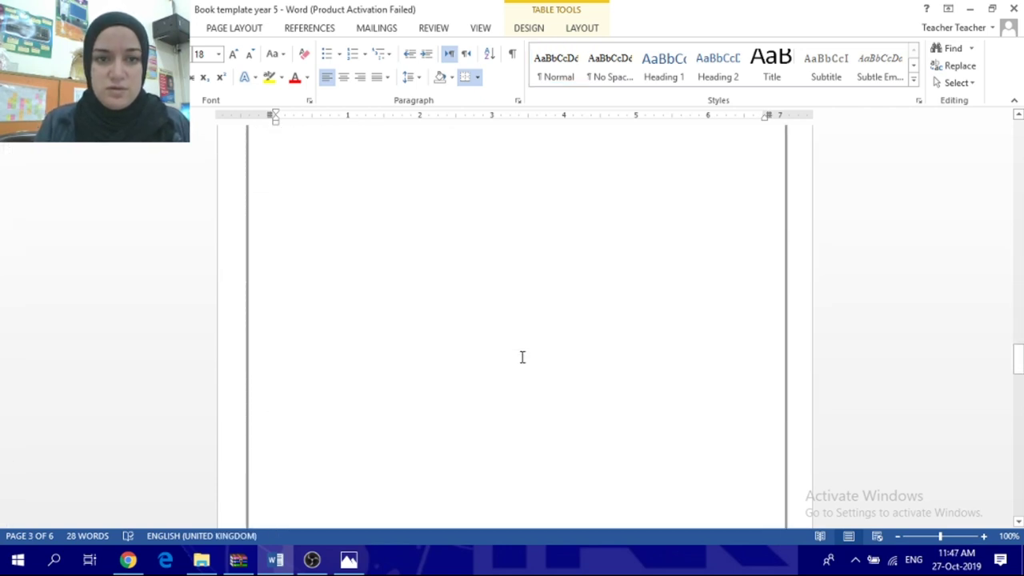
scroll(521, 357, down, 2)
scroll(521, 356, up, 6)
scroll(520, 360, up, 1)
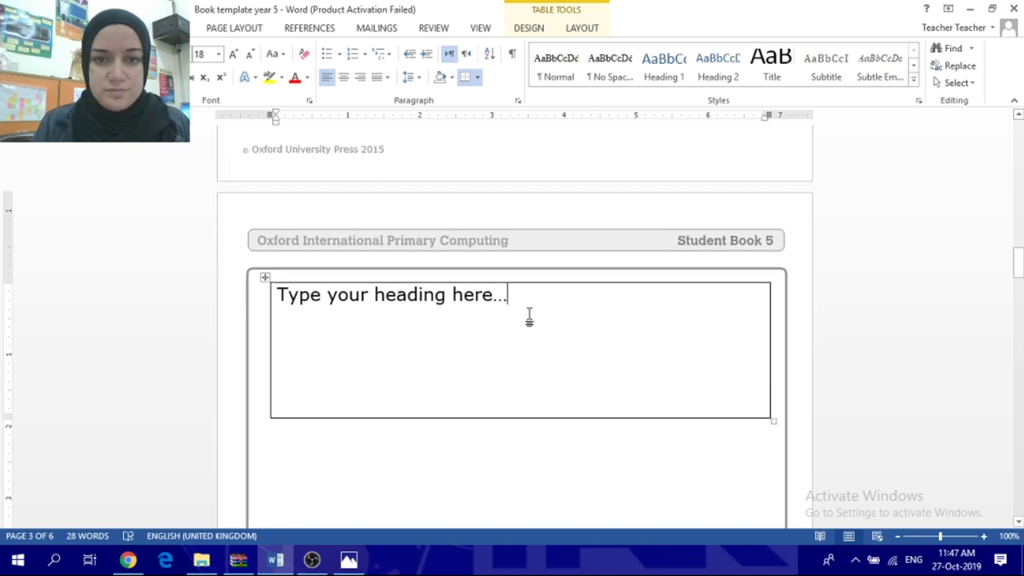
click(519, 313)
click(489, 512)
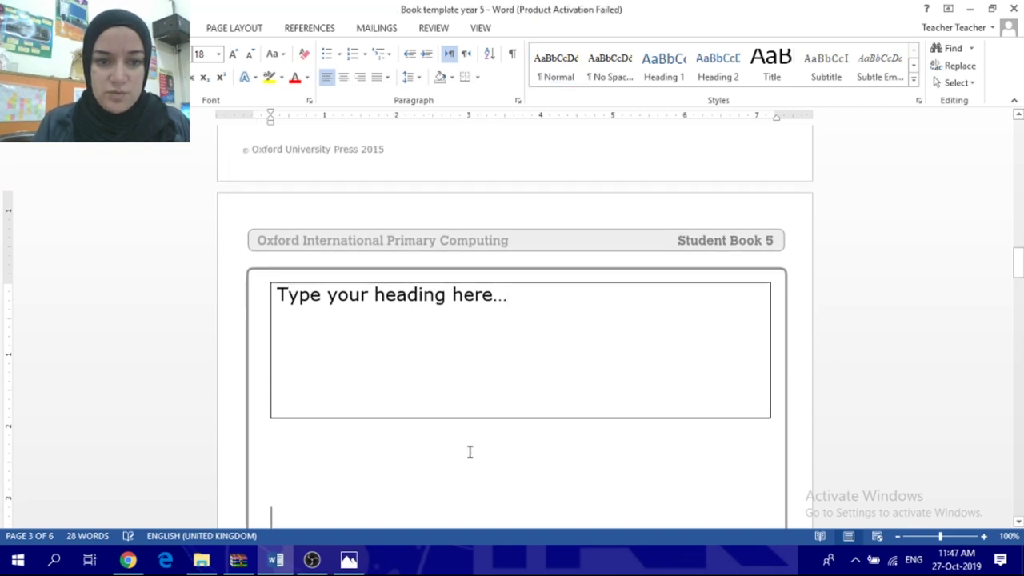
click(489, 349)
drag(524, 312, 293, 311)
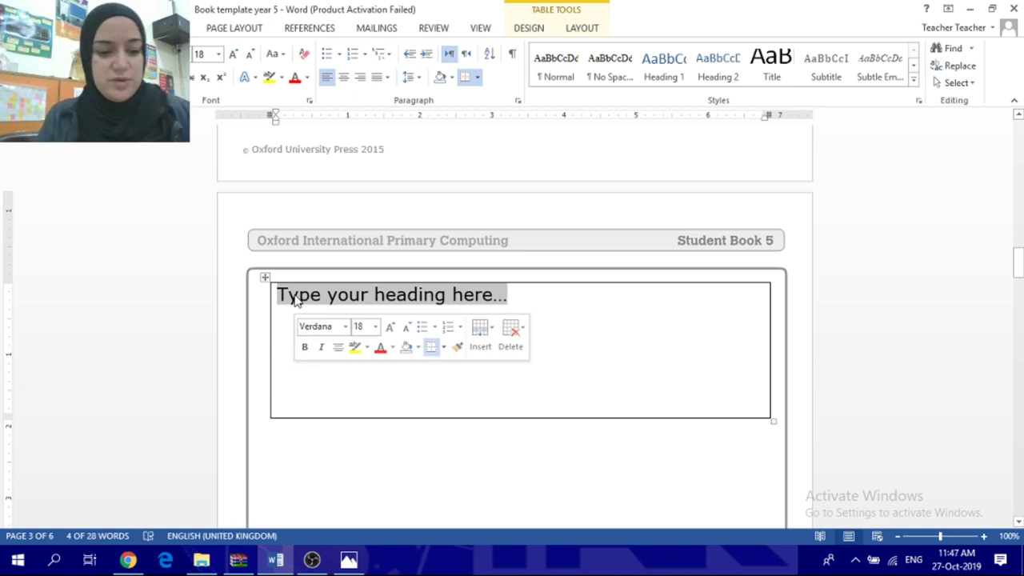
click(439, 441)
scroll(418, 418, down, 4)
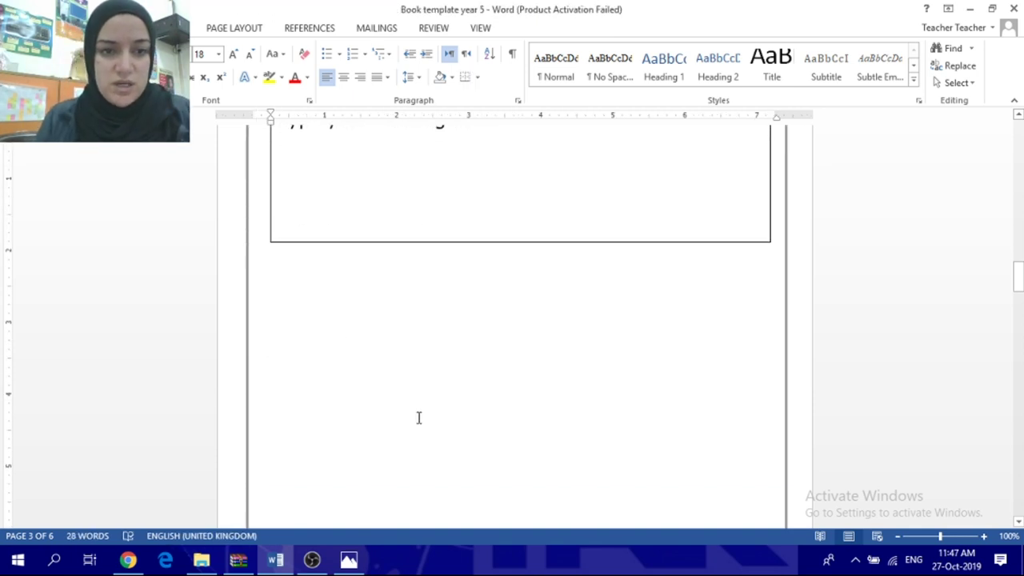
Step: Insert the caribbean-vacation leaping-dolphins picture on page 3 and centre it
click(124, 27)
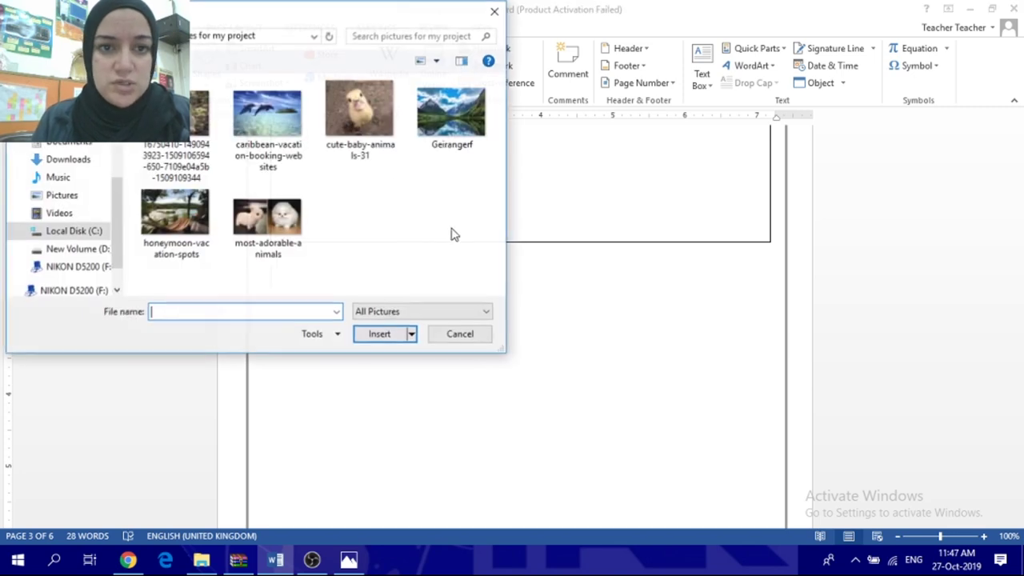
click(280, 119)
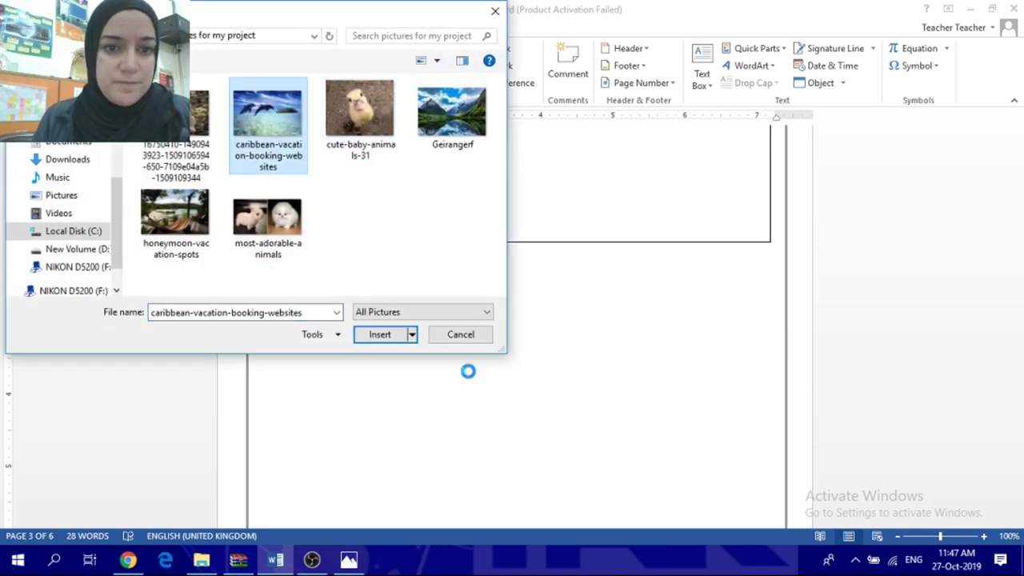
click(397, 336)
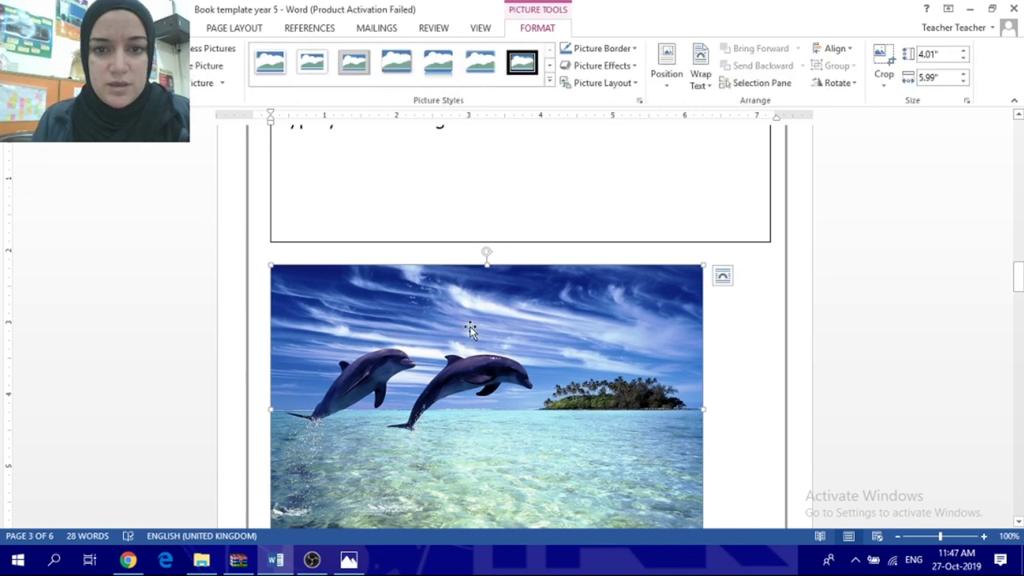
click(124, 27)
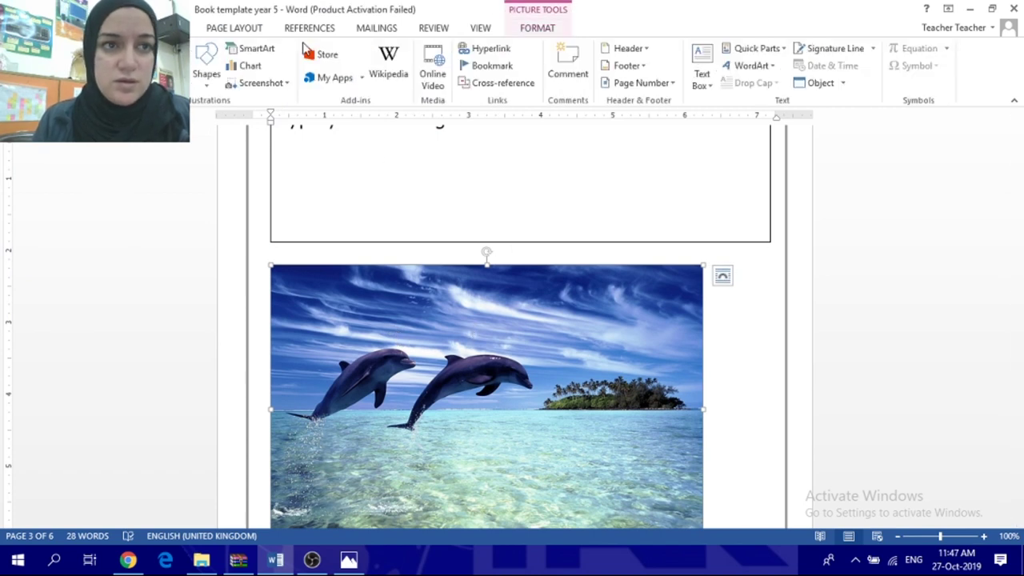
click(78, 28)
click(124, 27)
click(77, 28)
click(343, 77)
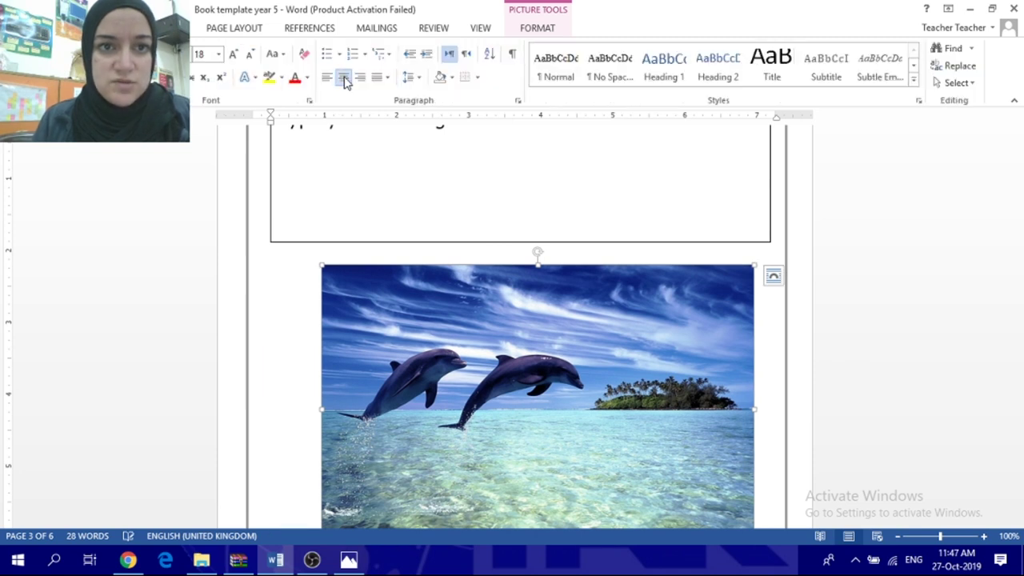
click(414, 163)
Step: Overwrite 'Type your heading here...' with the caption starting 'Dolphins are amazing and'
scroll(416, 166, up, 2)
scroll(513, 246, up, 1)
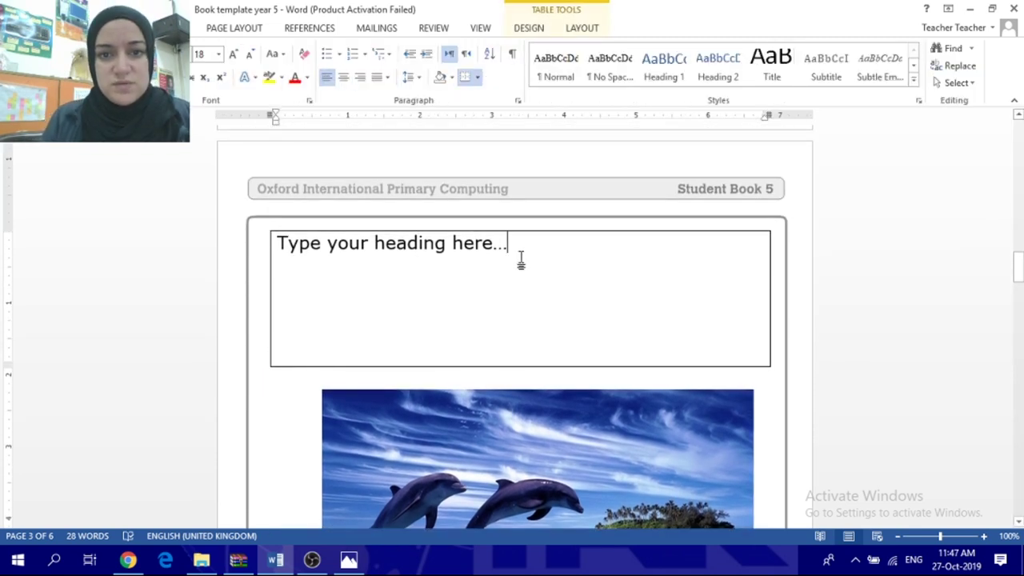
drag(513, 246, 279, 244)
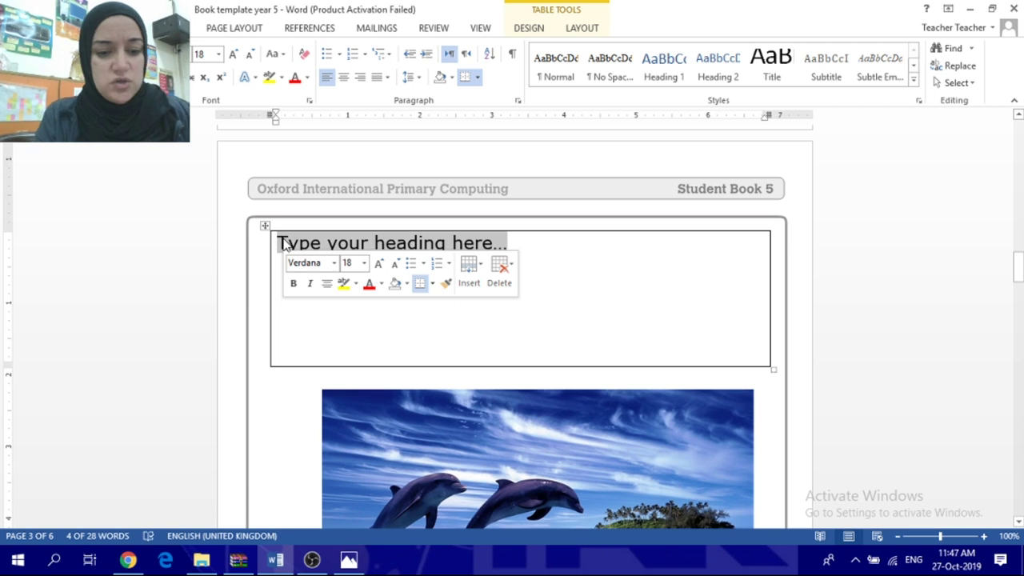
text(Dolphins are amazing and cute.)
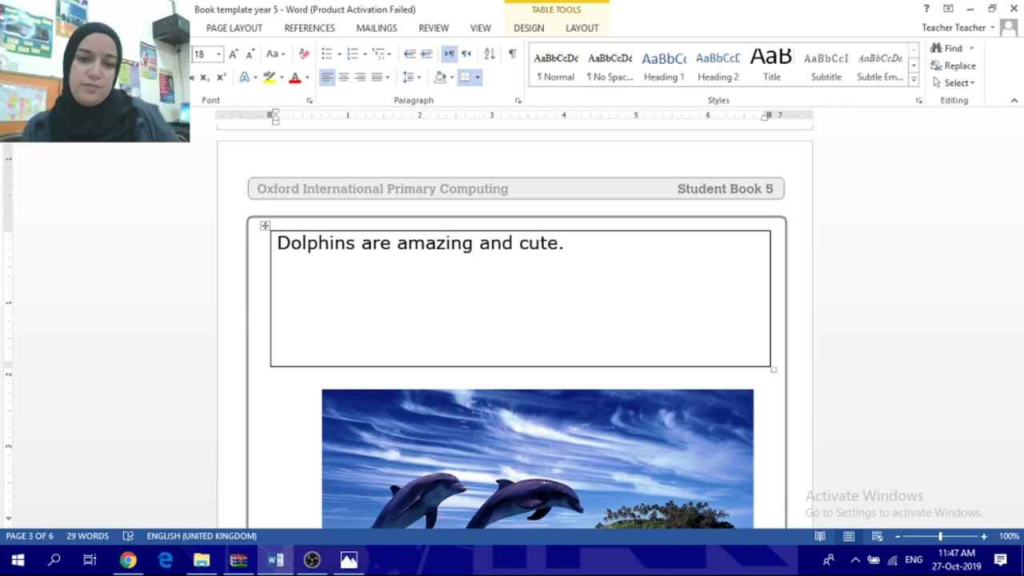
Step: Delete the empty lines above the page-4 heading box so it sits at the top
scroll(283, 238, down, 3)
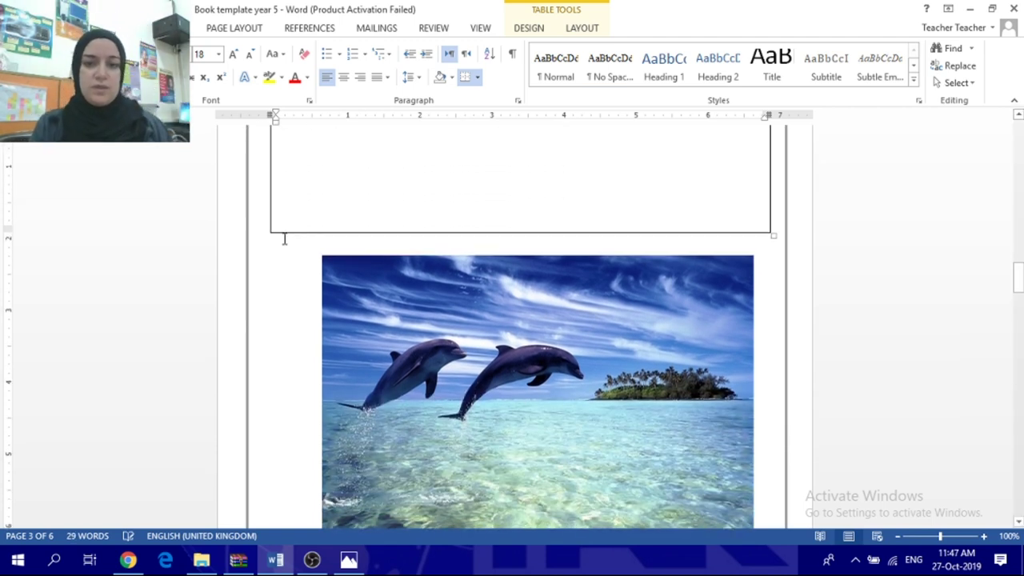
scroll(283, 238, down, 1)
scroll(284, 238, down, 2)
scroll(284, 238, down, 3)
scroll(284, 238, down, 4)
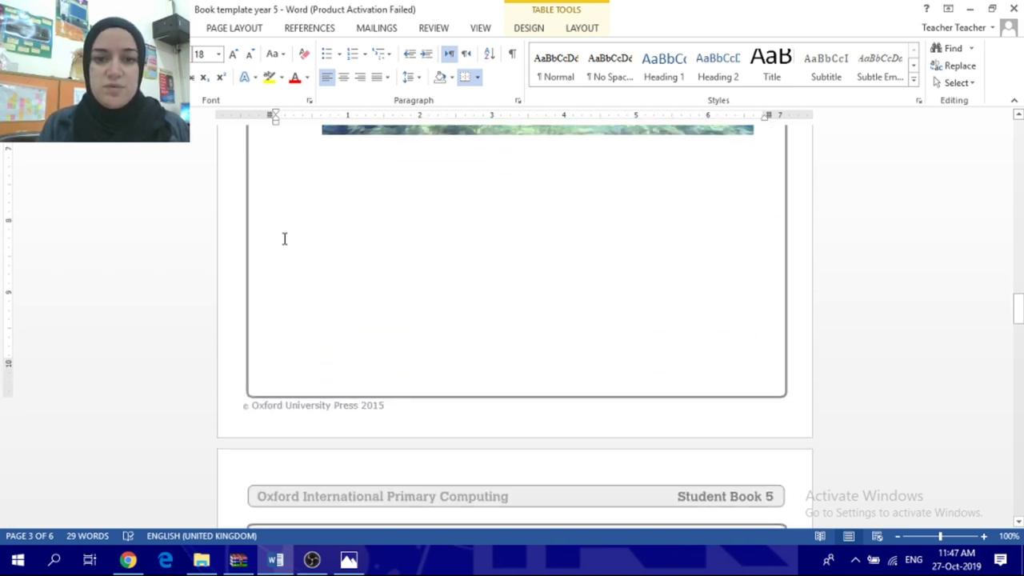
scroll(284, 238, down, 6)
scroll(284, 238, down, 2)
scroll(284, 238, down, 4)
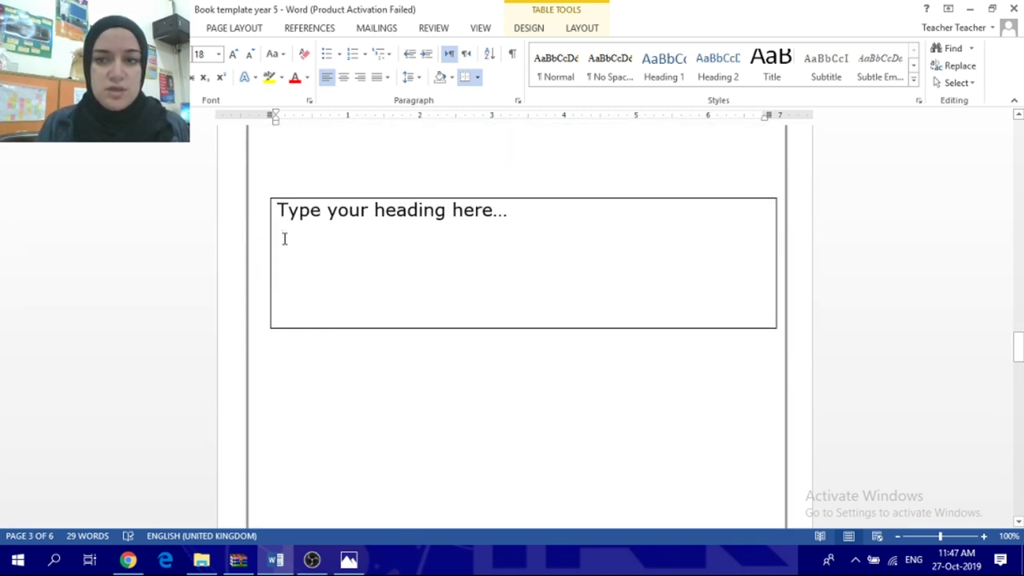
click(364, 189)
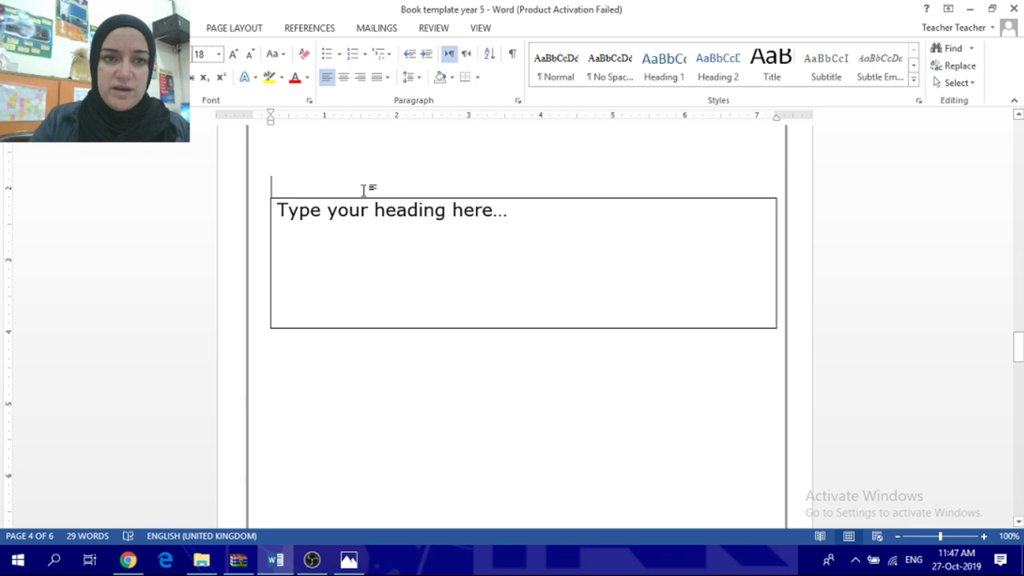
key(BackSpace)
key(BackSpace)
scroll(364, 192, up, 5)
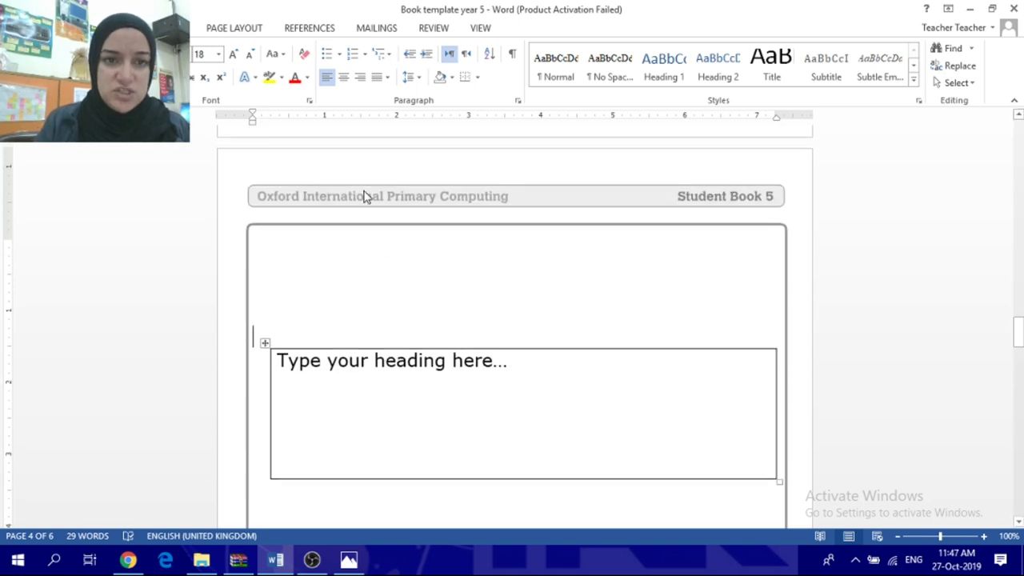
key(BackSpace)
key(BackSpace)
key(BackSpace)
key(BackSpace)
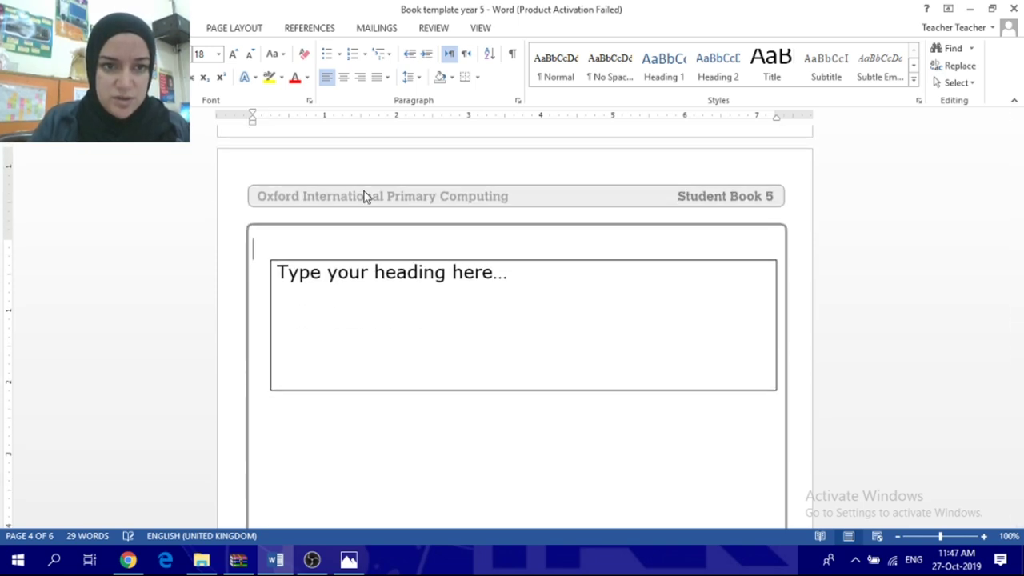
key(BackSpace)
Step: Check the page-4 layout and put the insertion point just below the heading box
scroll(363, 191, up, 5)
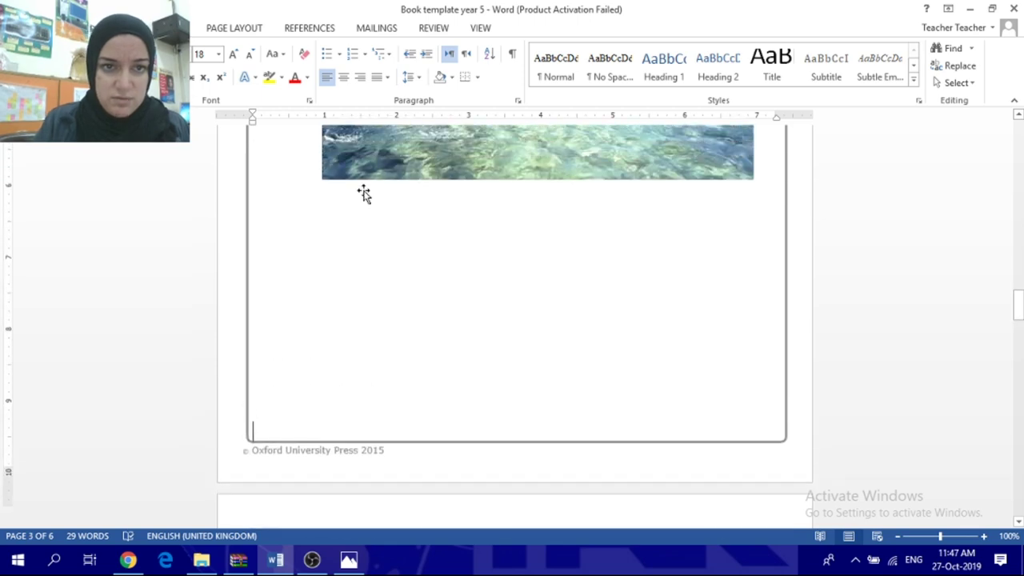
scroll(364, 190, down, 8)
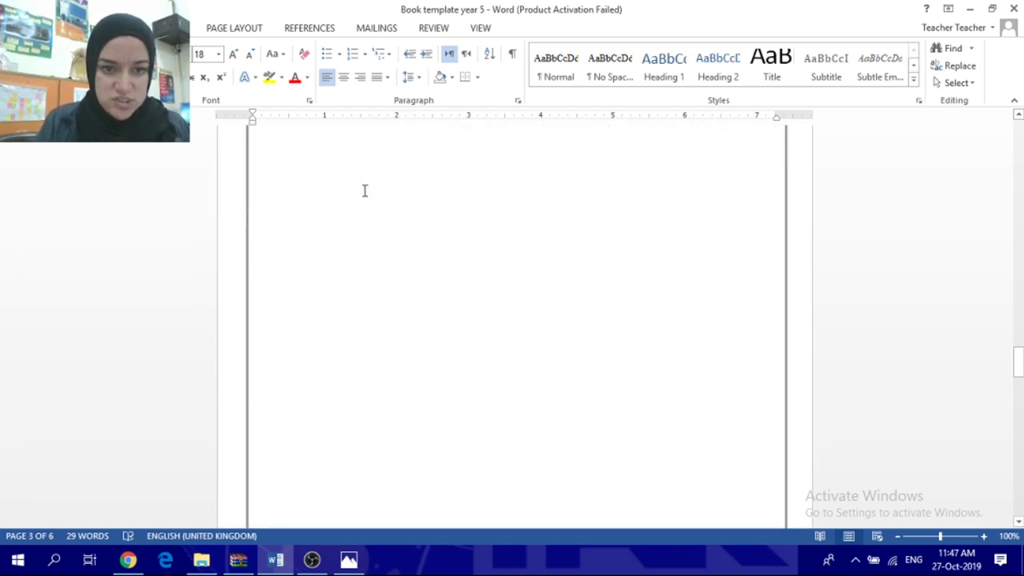
scroll(364, 190, up, 5)
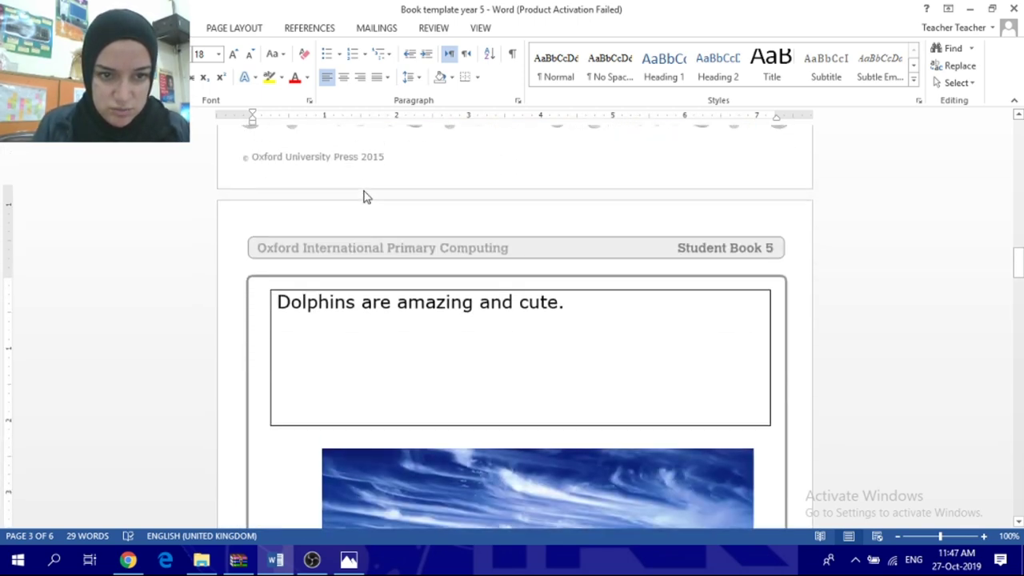
scroll(364, 196, down, 1)
scroll(364, 196, down, 5)
scroll(364, 196, down, 8)
scroll(364, 192, down, 5)
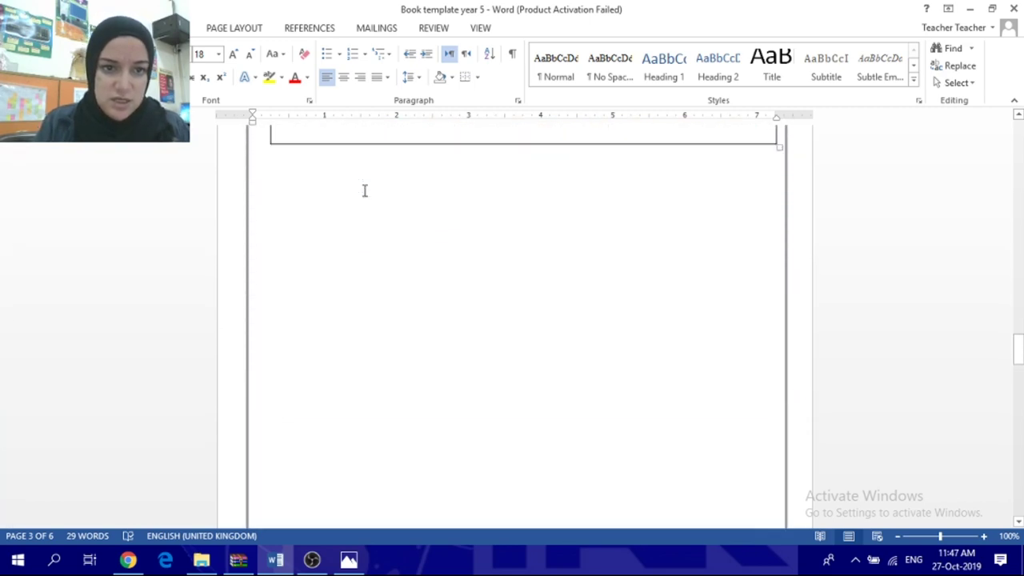
scroll(364, 190, up, 2)
scroll(364, 191, down, 2)
click(364, 190)
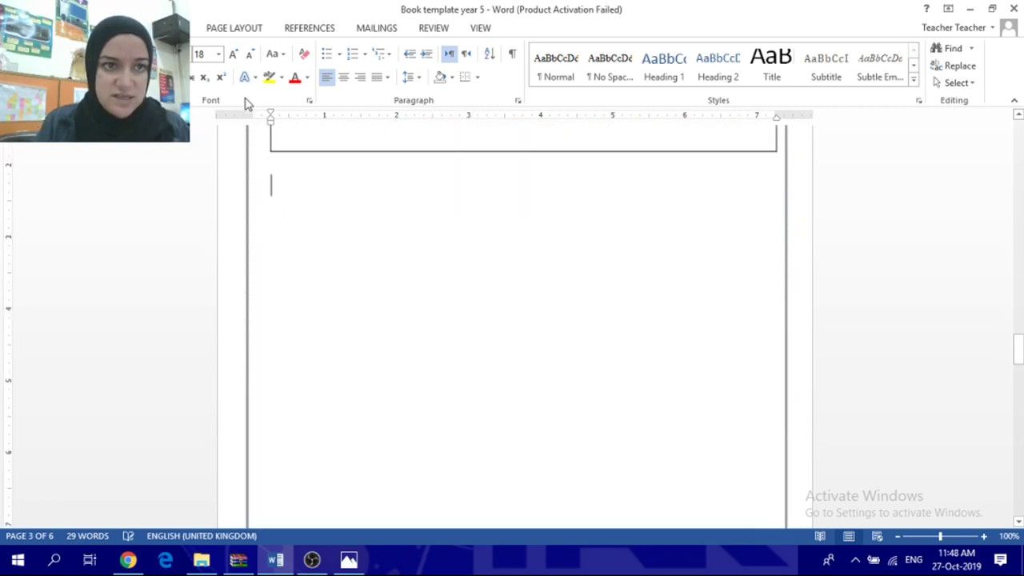
Step: Scroll back up through the document to the 'Cute Animals' cover page
scroll(398, 427, down, 1)
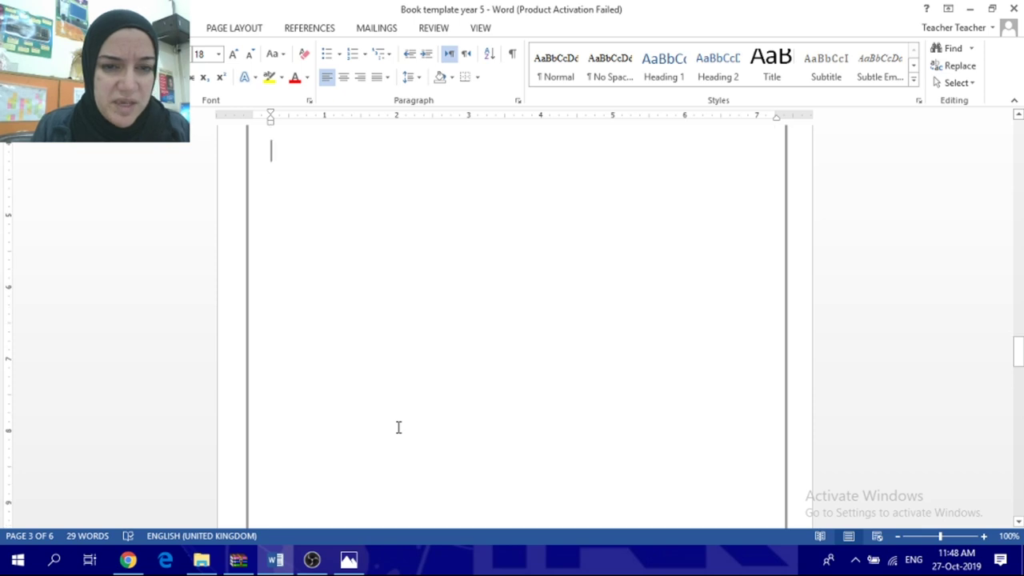
scroll(398, 427, up, 5)
scroll(398, 427, down, 6)
scroll(398, 427, down, 8)
scroll(398, 427, down, 8)
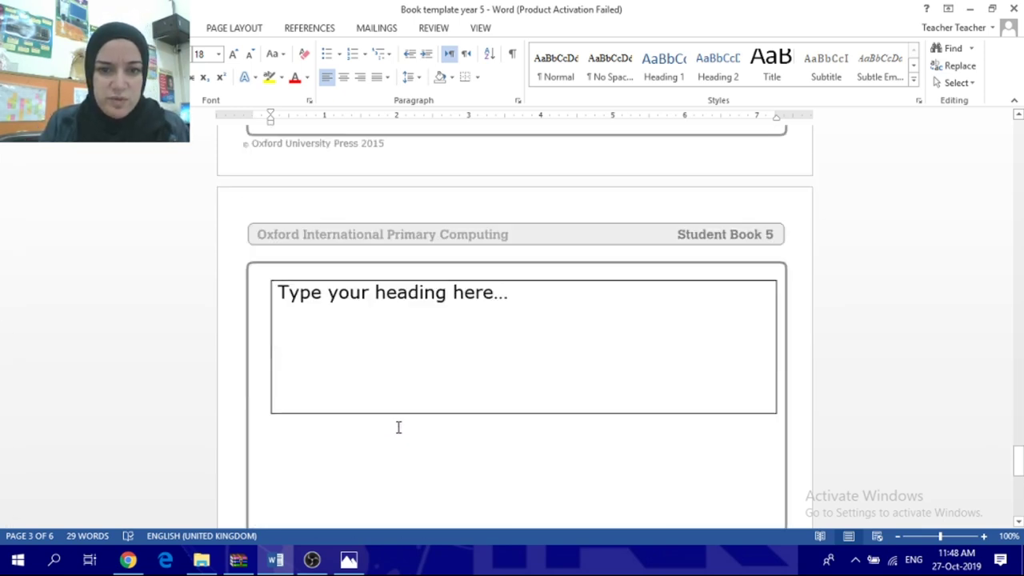
scroll(398, 427, down, 10)
scroll(398, 427, down, 10)
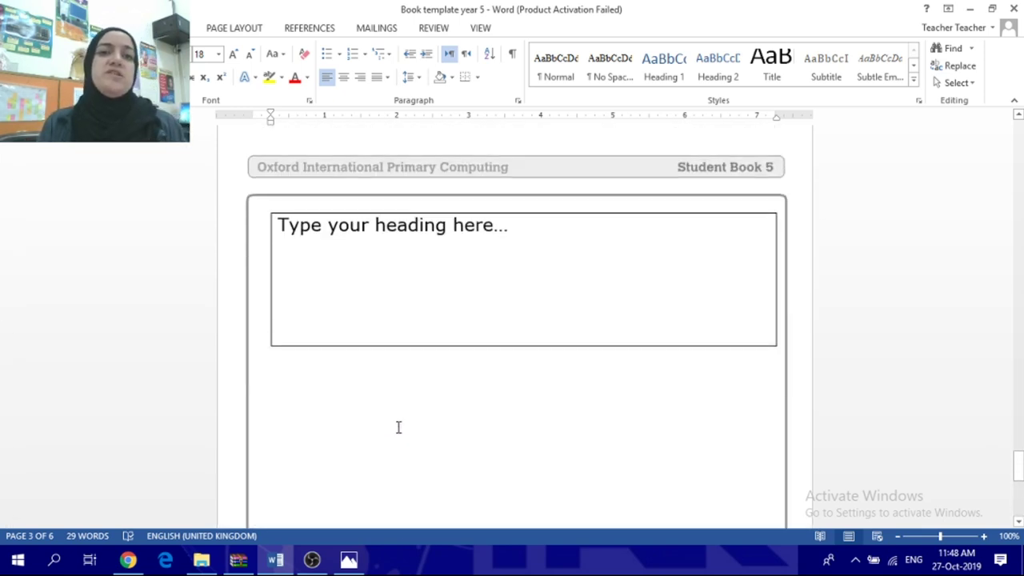
scroll(399, 427, down, 15)
scroll(399, 427, down, 14)
scroll(399, 427, up, 5)
scroll(399, 427, up, 2)
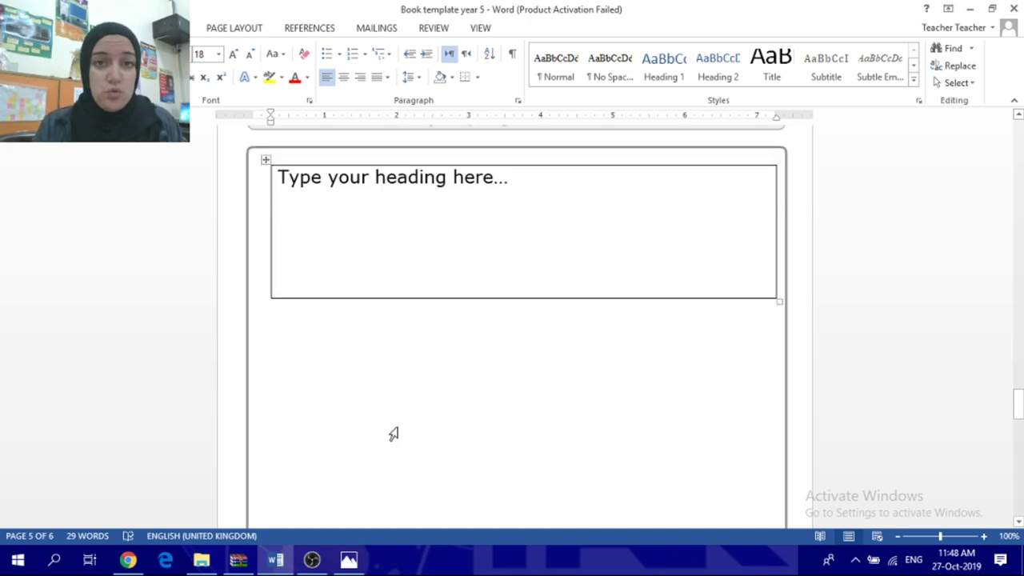
scroll(398, 427, up, 8)
scroll(398, 427, up, 8)
scroll(399, 427, up, 10)
scroll(399, 427, up, 20)
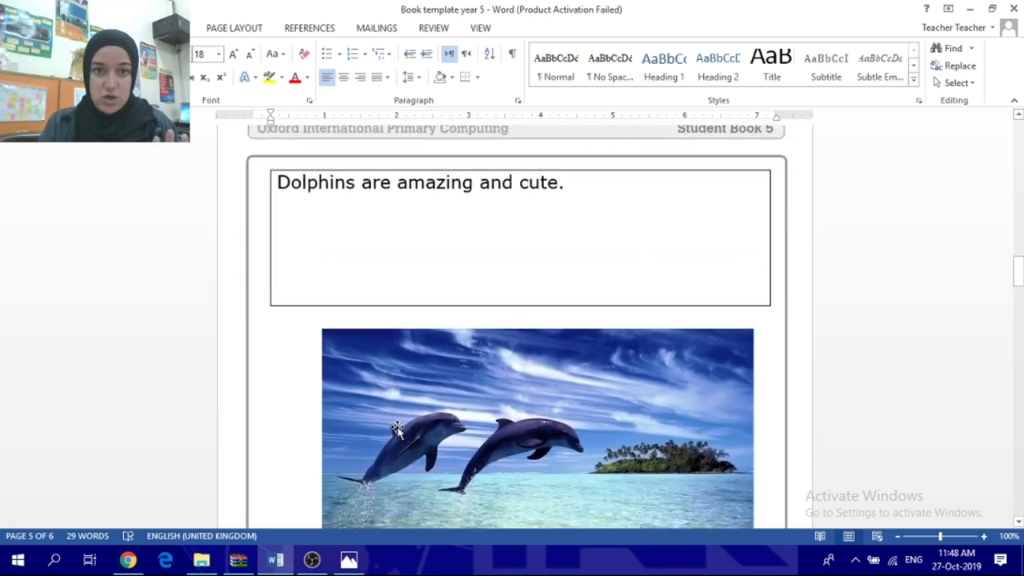
scroll(399, 428, up, 3)
scroll(398, 427, down, 3)
scroll(399, 428, down, 2)
scroll(398, 429, up, 3)
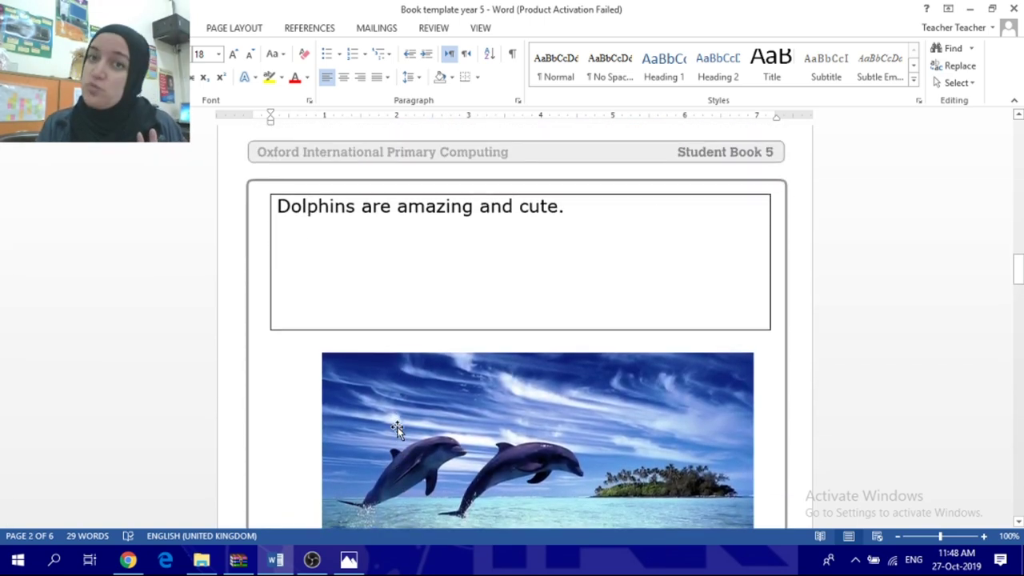
scroll(398, 429, up, 10)
scroll(397, 429, up, 8)
scroll(397, 429, up, 2)
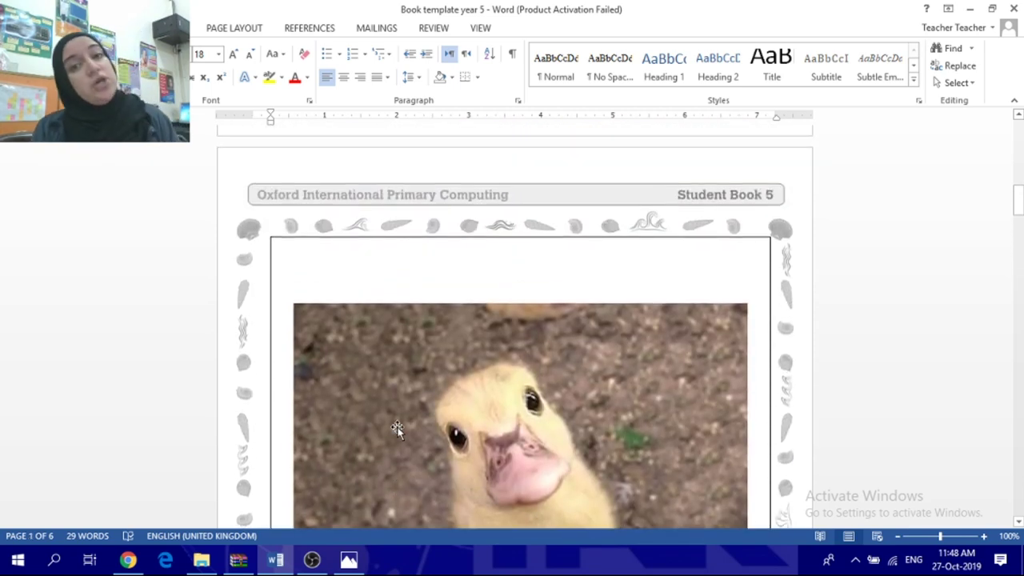
scroll(398, 428, up, 5)
scroll(398, 428, up, 5)
scroll(397, 428, up, 6)
scroll(398, 427, up, 1)
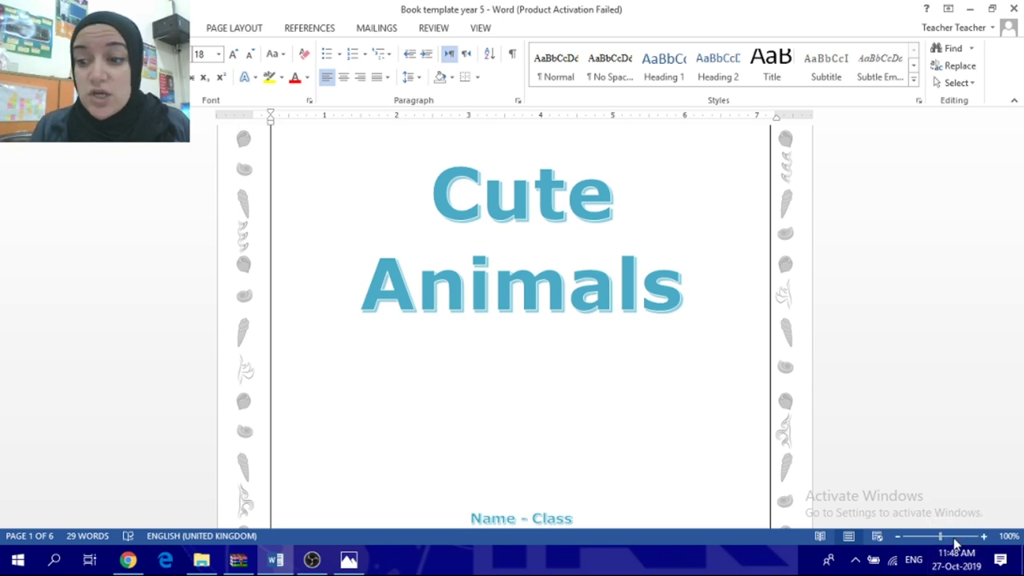
Step: Zoom out to about 33% and scroll through the storybook pages shown side by side
drag(931, 543, 916, 543)
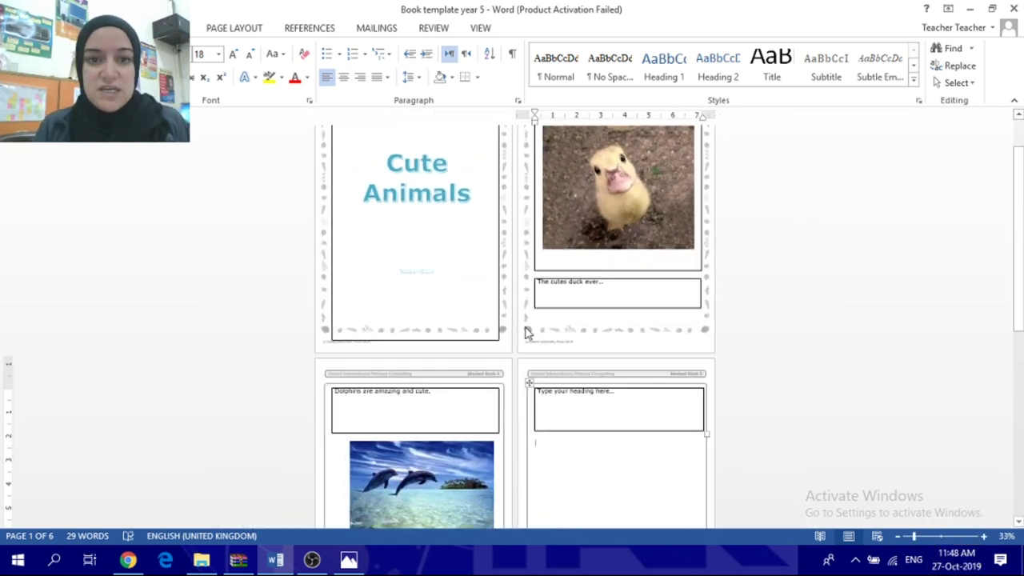
scroll(519, 331, down, 2)
scroll(516, 331, up, 1)
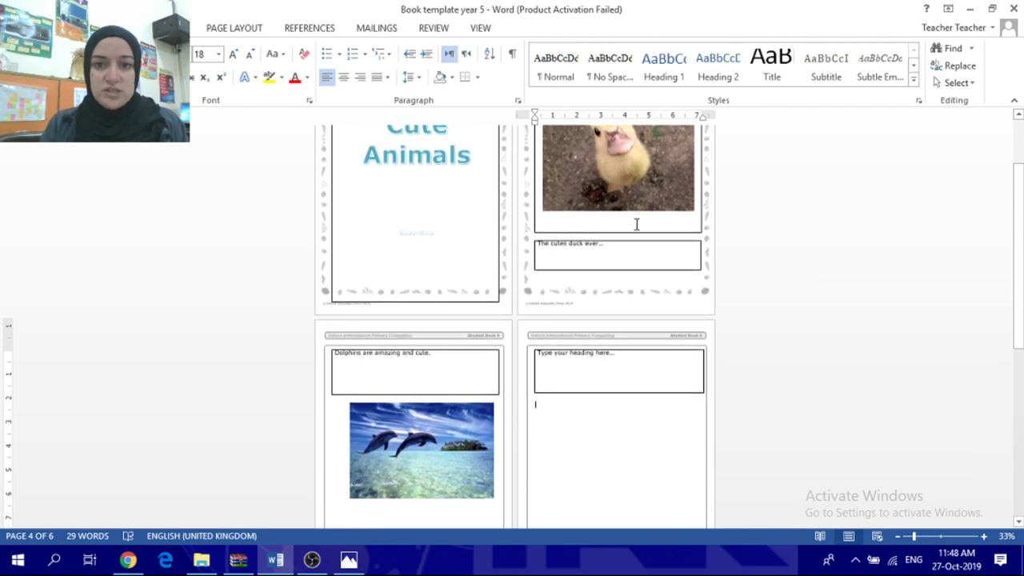
scroll(624, 446, down, 3)
scroll(624, 446, down, 5)
scroll(626, 447, down, 3)
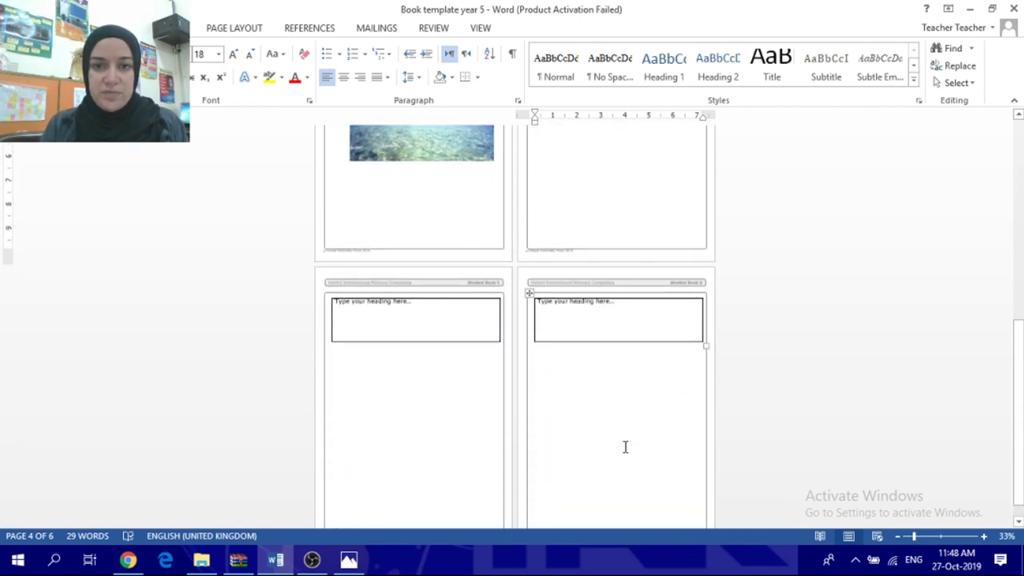
scroll(453, 391, up, 3)
scroll(453, 391, up, 6)
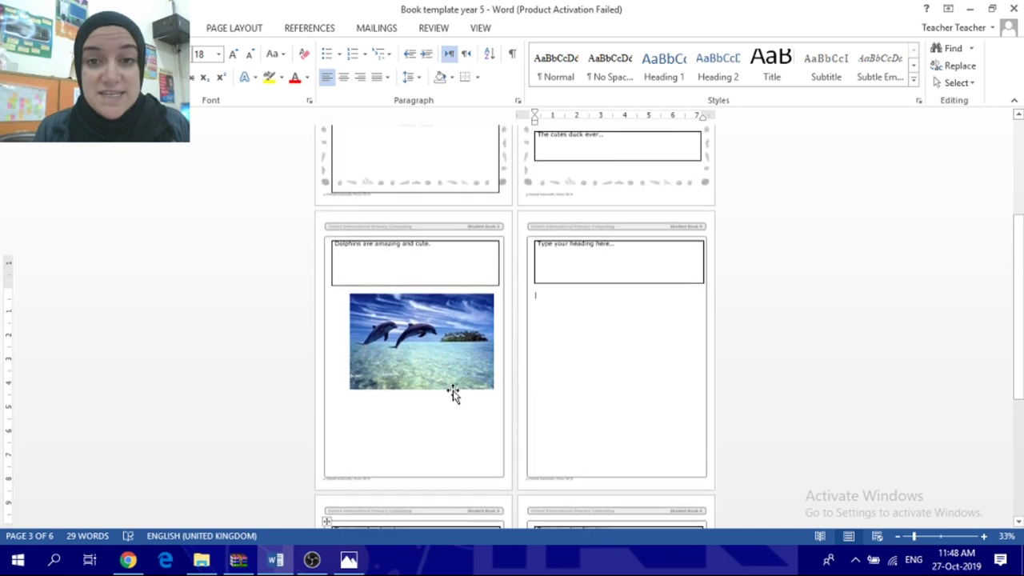
scroll(453, 392, up, 8)
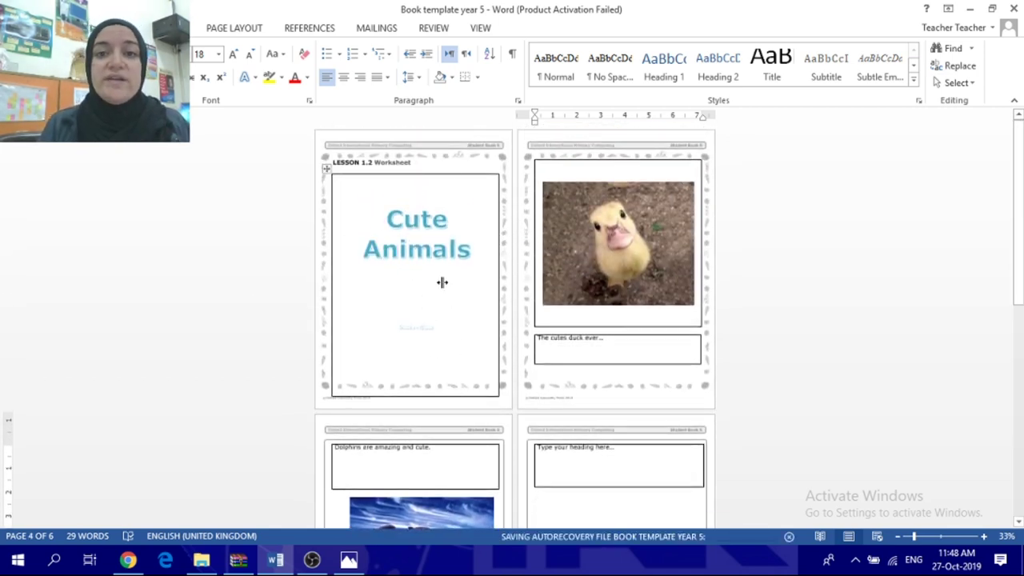
scroll(441, 281, down, 1)
scroll(443, 283, down, 2)
scroll(443, 283, down, 2)
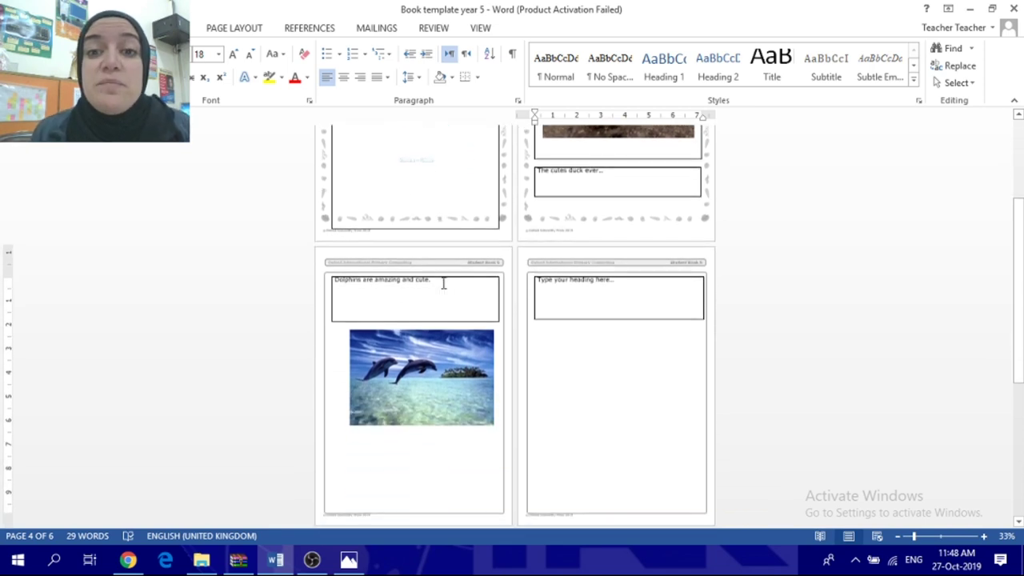